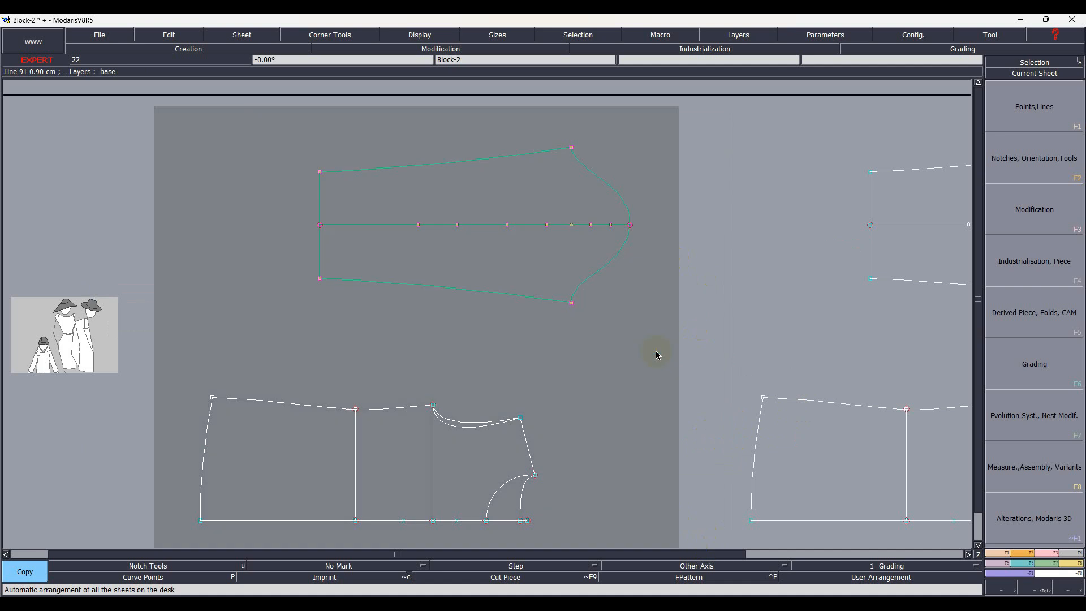
# Delete the sleeve copy, fit the bodice sheet to its piece and auto-arrange all sheets
pyautogui.press('Delete')
pyautogui.click(592, 283)
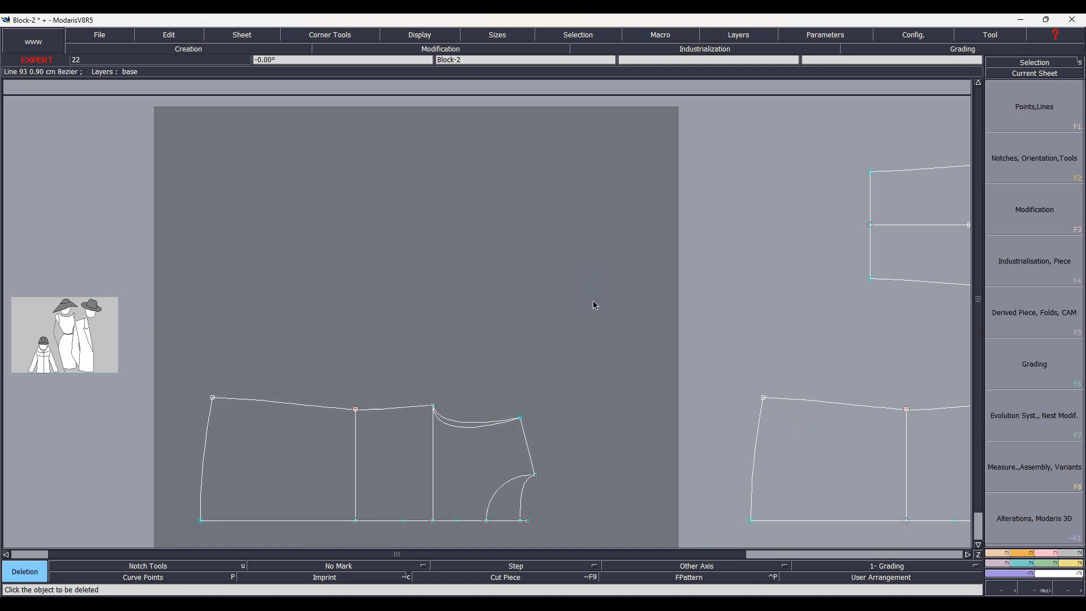
pyautogui.press('2')
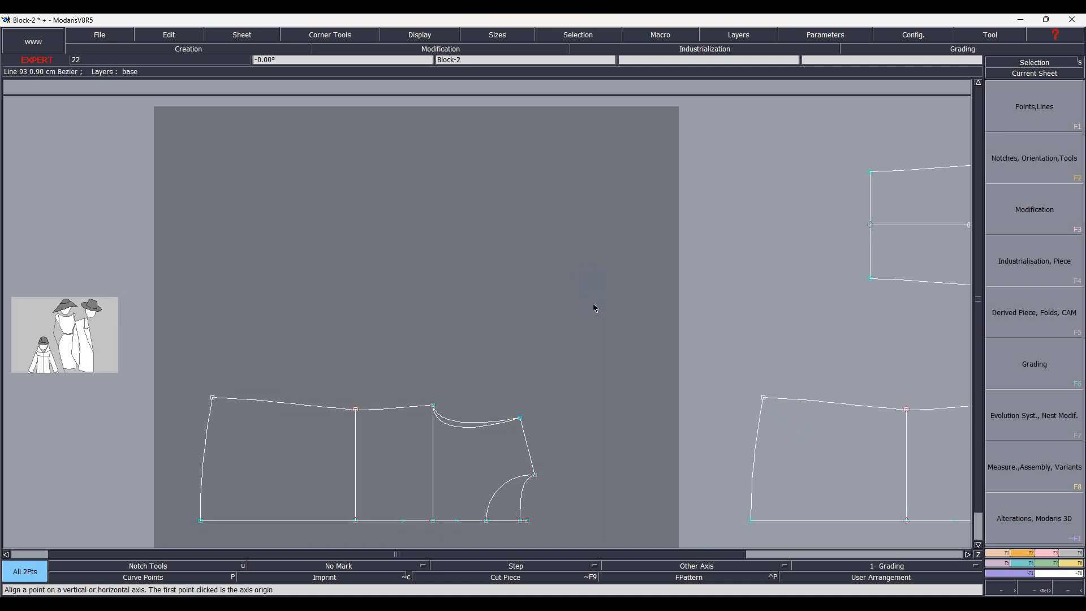
pyautogui.press('a')
pyautogui.click(593, 304)
pyautogui.press('Delete')
pyautogui.click(577, 157)
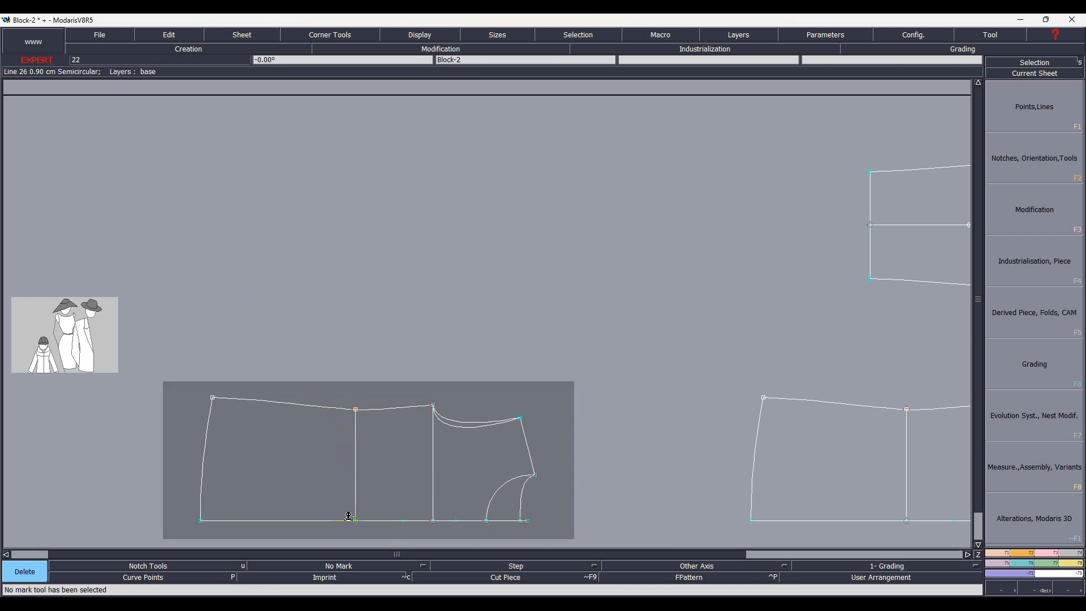
pyautogui.press('8')
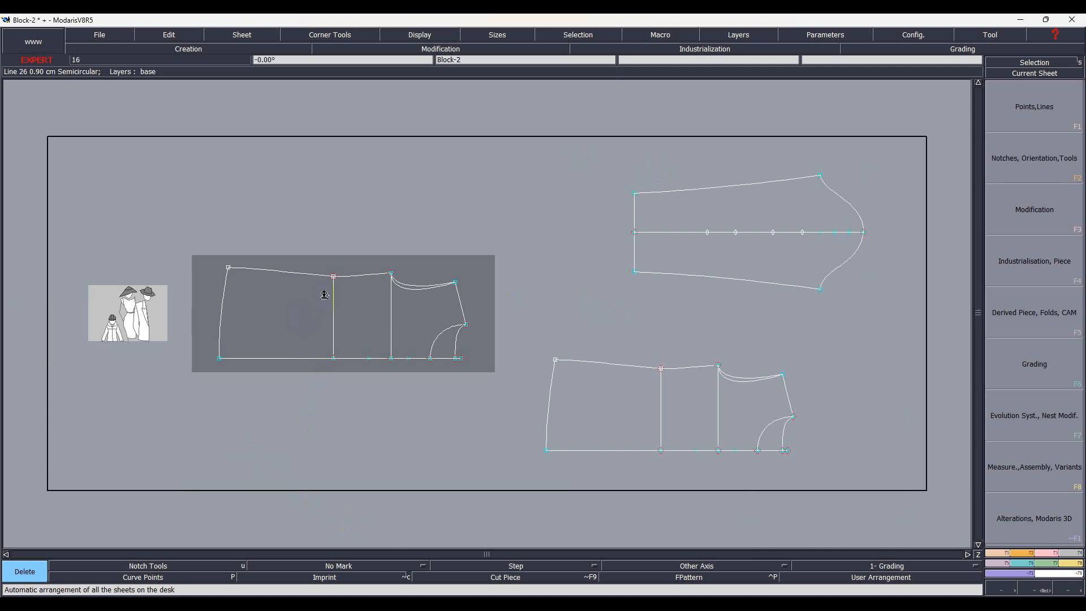
# Delete the duplicate armhole curves and the short hem segment past the armhole
pyautogui.scroll(2, 324, 295)
pyautogui.press('Delete')
pyautogui.click(497, 260)
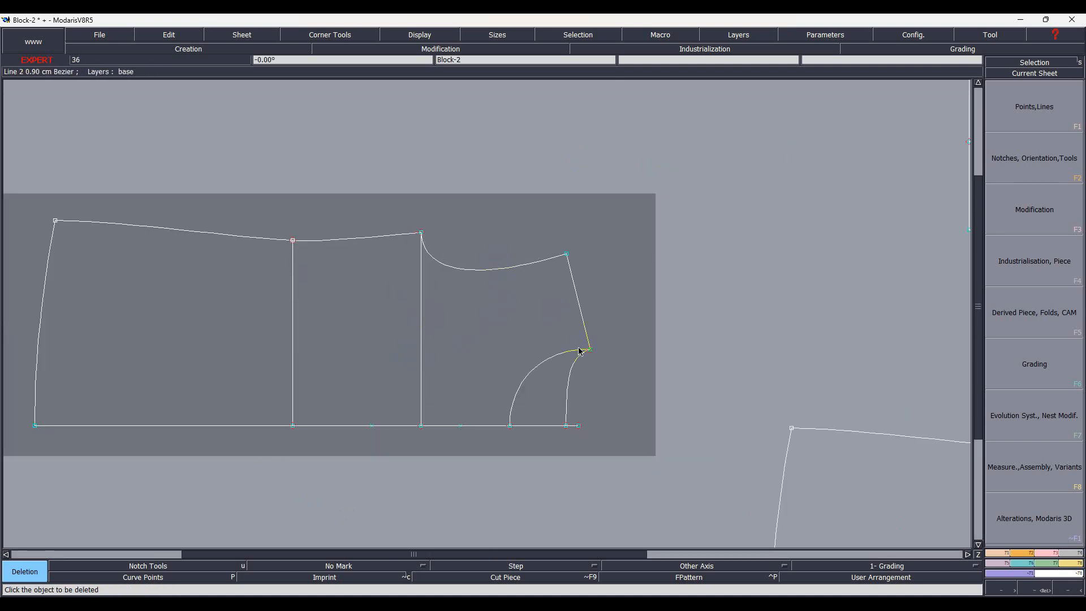
pyautogui.click(576, 358)
pyautogui.click(566, 427)
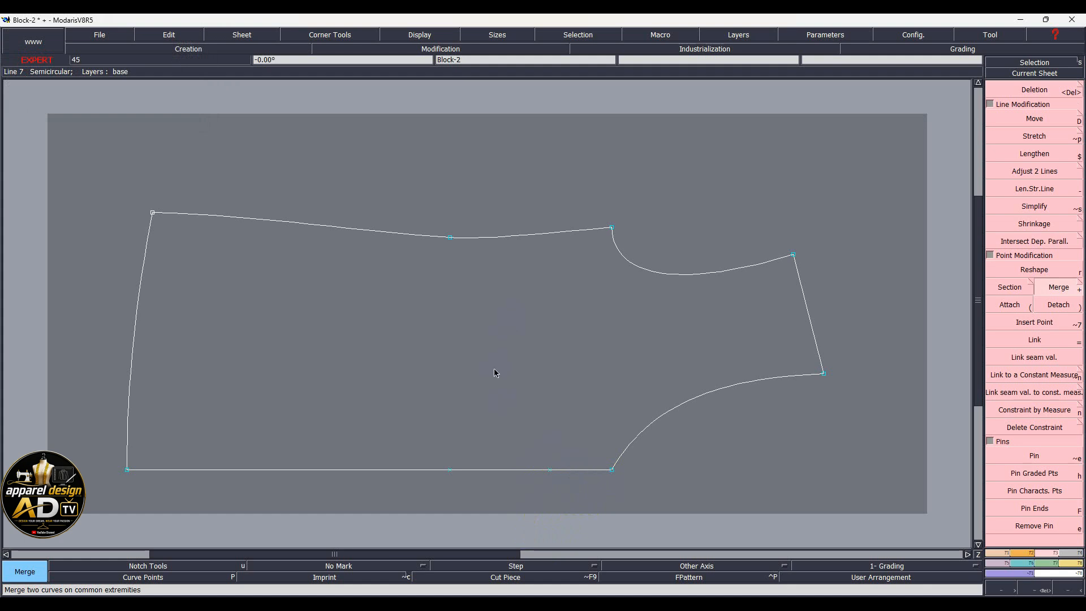
# Draw a straight line from the top-edge waist point down to the hem corner
pyautogui.press('2')
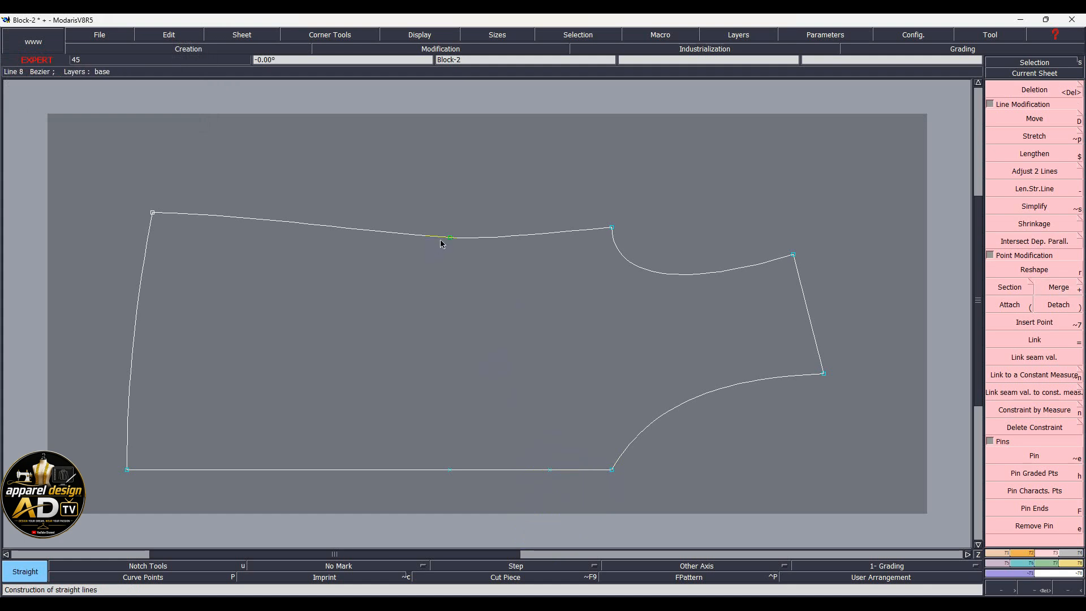
pyautogui.click(450, 237)
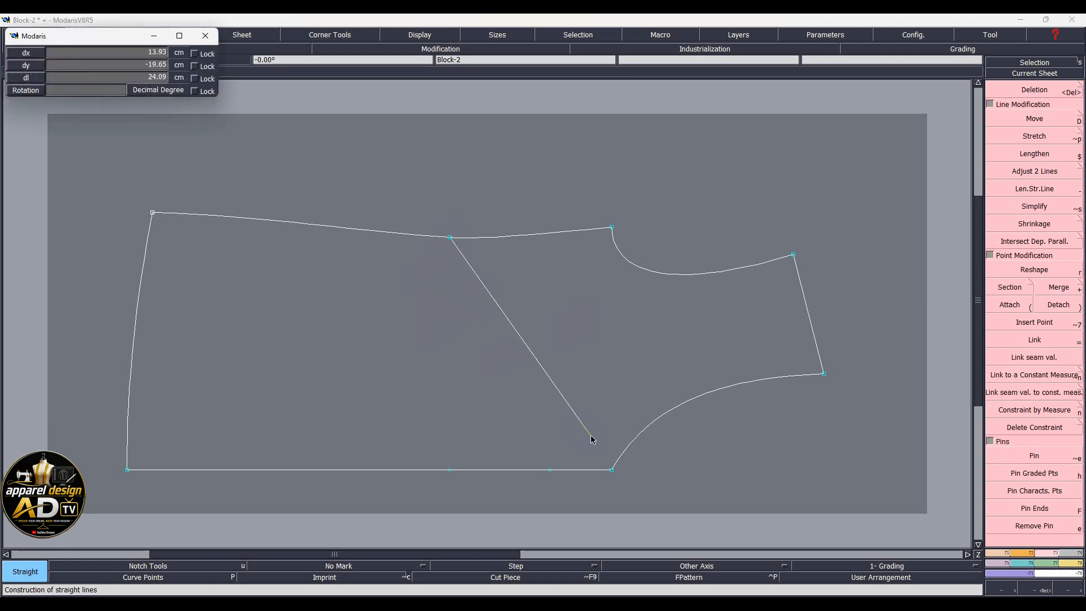
pyautogui.click(613, 469)
# Select the diagonal, right top edge, armhole curve and hem curve of the right section
pyautogui.press('Delete')
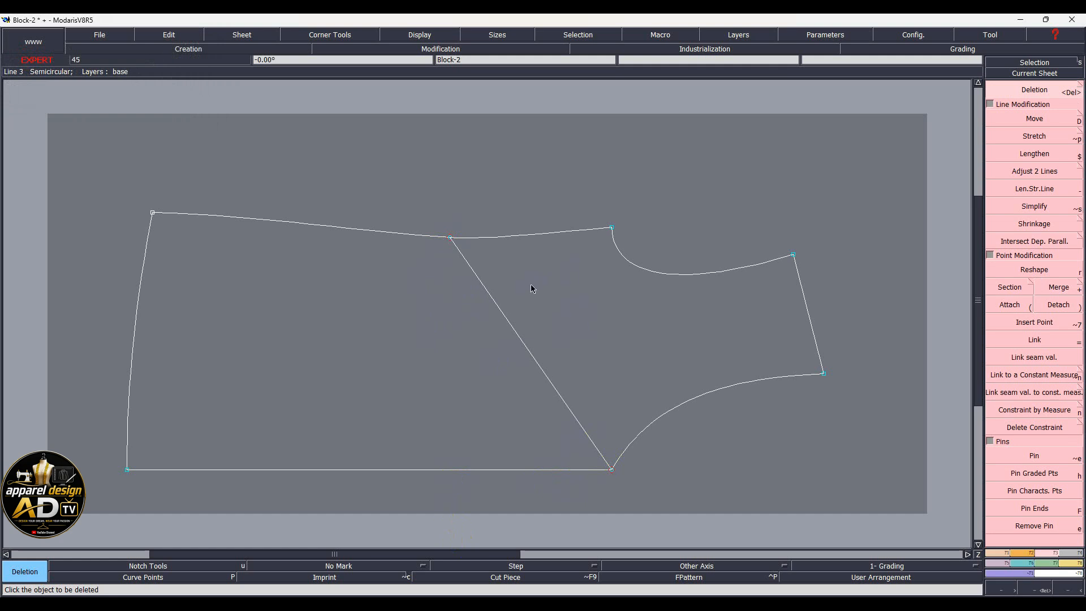
pyautogui.click(519, 337)
pyautogui.click(553, 233)
pyautogui.click(625, 258)
pyautogui.click(730, 381)
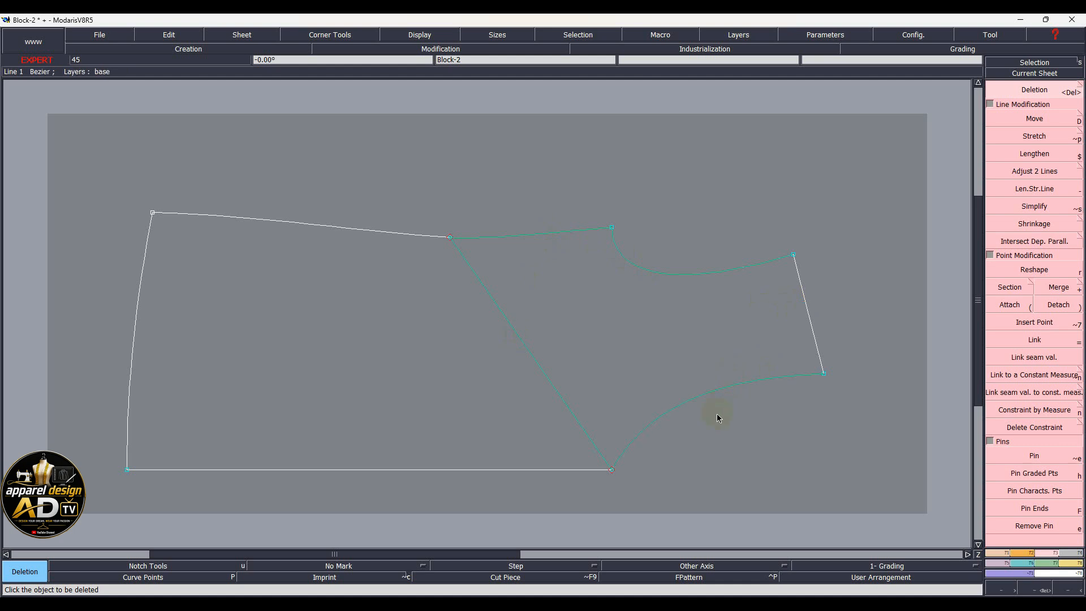
# Duplicate the right section around the apex point, rotating the copy about 20° upward
pyautogui.press('d')
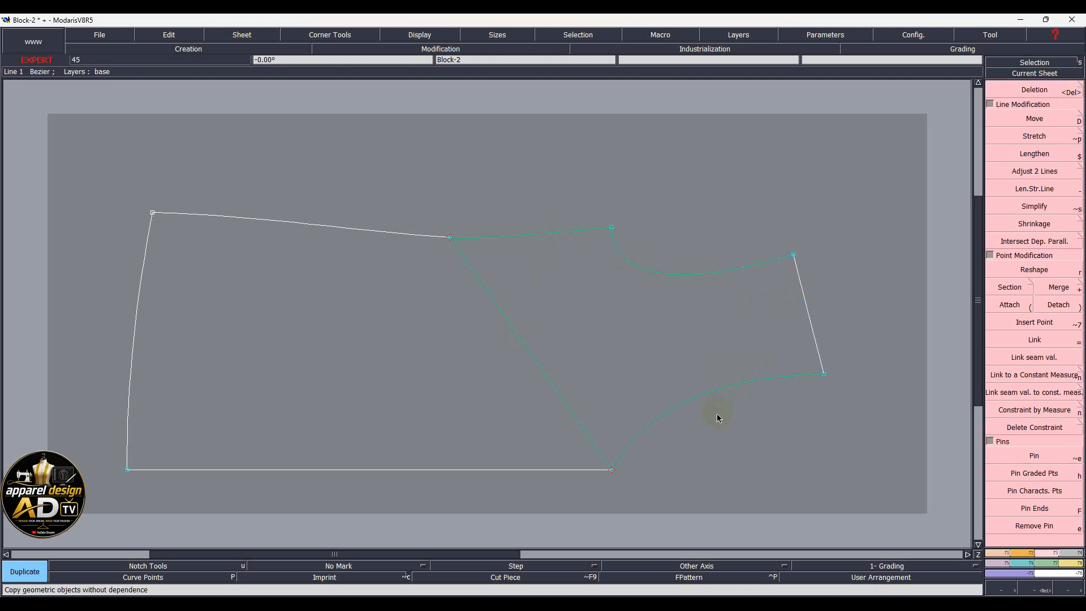
pyautogui.click(450, 242)
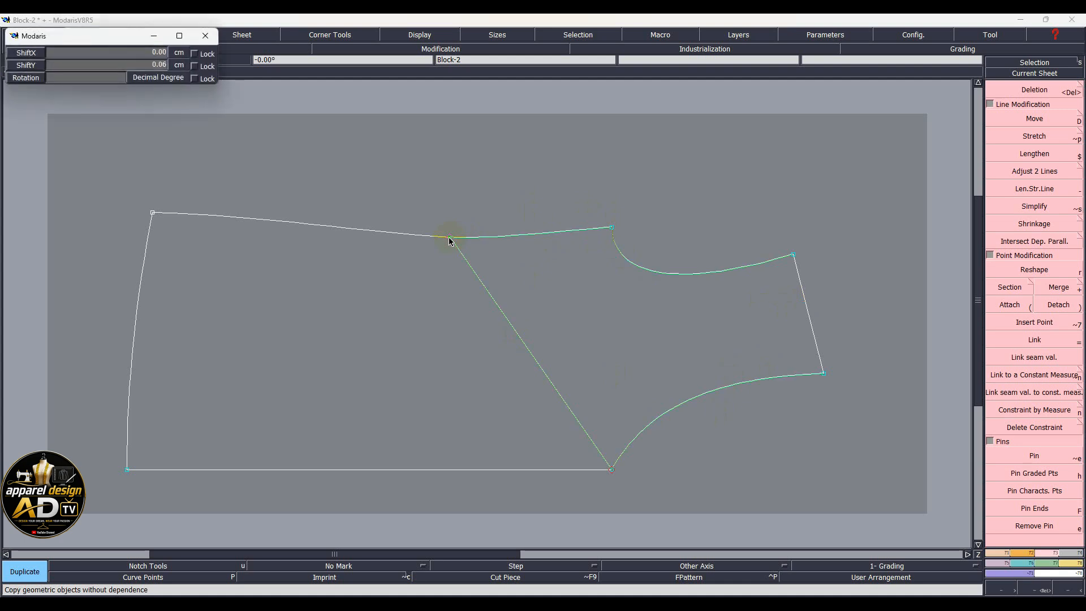
pyautogui.press('pagedown')
pyautogui.press('pagedown')
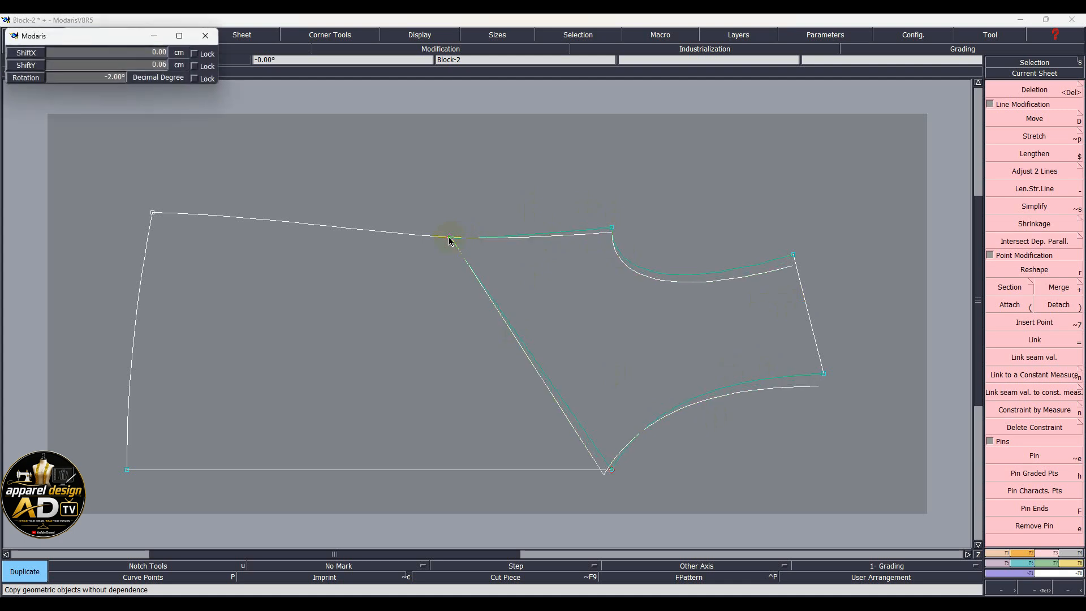
pyautogui.press('pageup')
pyautogui.press('pageup')
pyautogui.press('pageup')
pyautogui.press('pageup')
pyautogui.press('pageup')
pyautogui.press('pageup')
pyautogui.press('pageup')
pyautogui.press('pageup')
pyautogui.press('pageup')
pyautogui.press('pageup')
pyautogui.press('pageup')
pyautogui.press('pageup')
pyautogui.press('pageup')
pyautogui.press('pageup')
pyautogui.press('pageup')
pyautogui.press('pageup')
pyautogui.press('pageup')
pyautogui.press('pageup')
pyautogui.press('pageup')
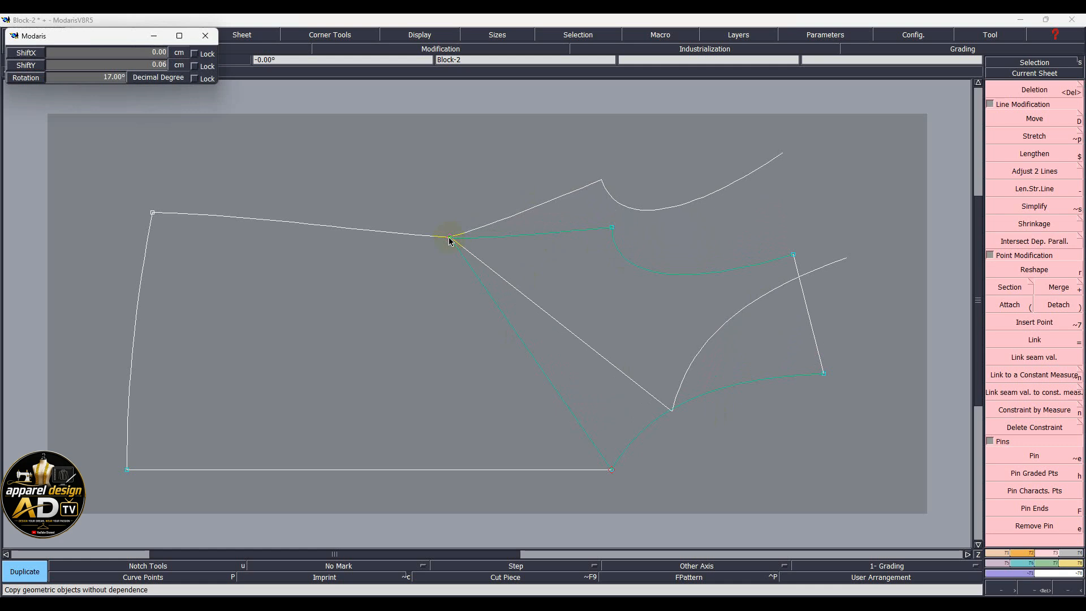
pyautogui.press('pageup')
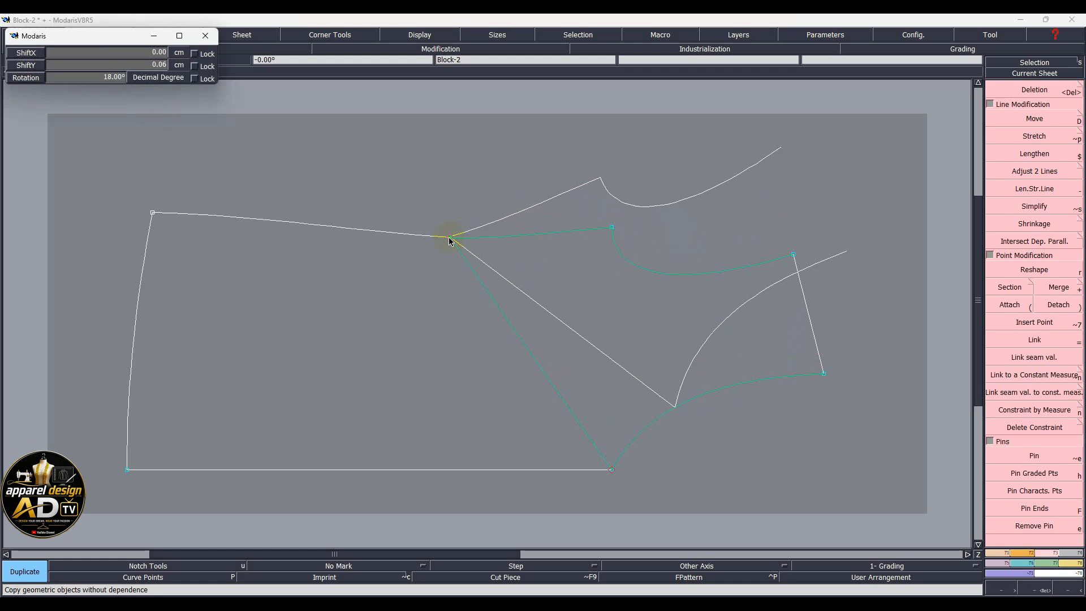
pyautogui.press('pageup')
pyautogui.press('pageup')
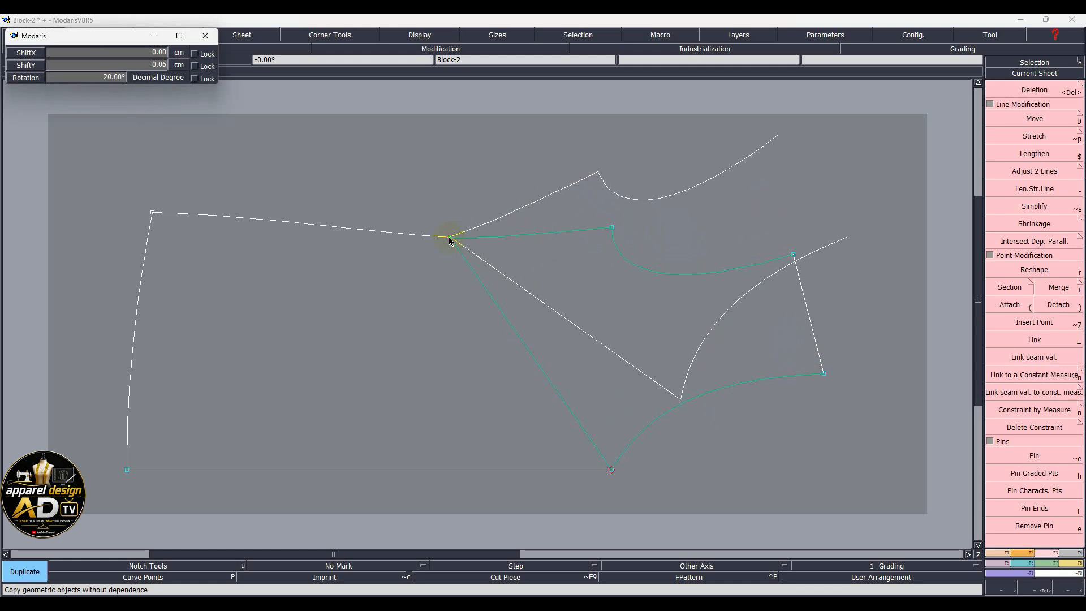
pyautogui.click(450, 239)
pyautogui.scroll(4, 466, 236)
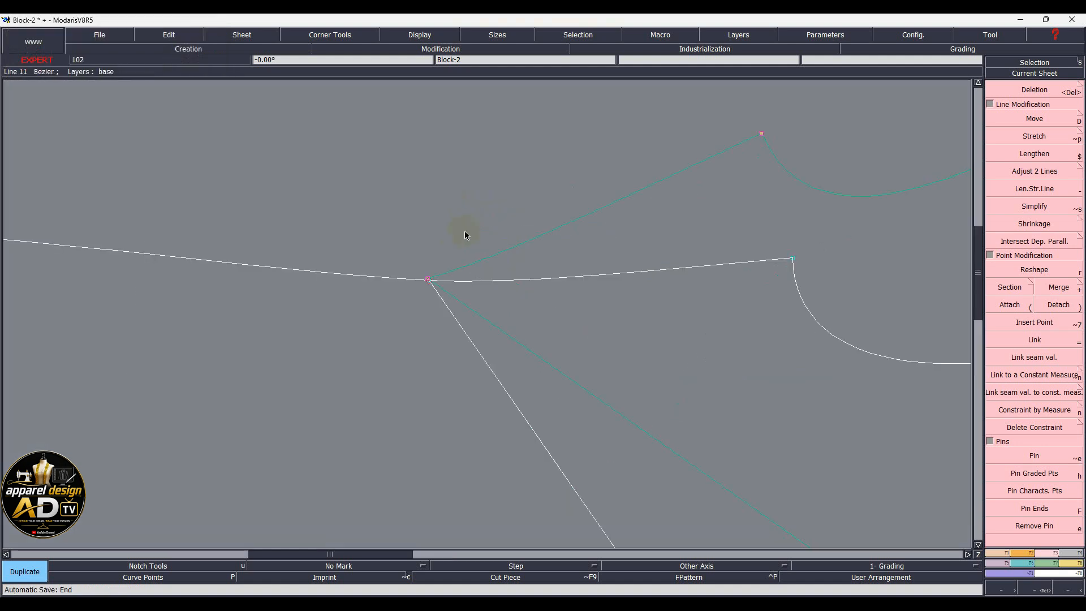
pyautogui.scroll(1, 406, 266)
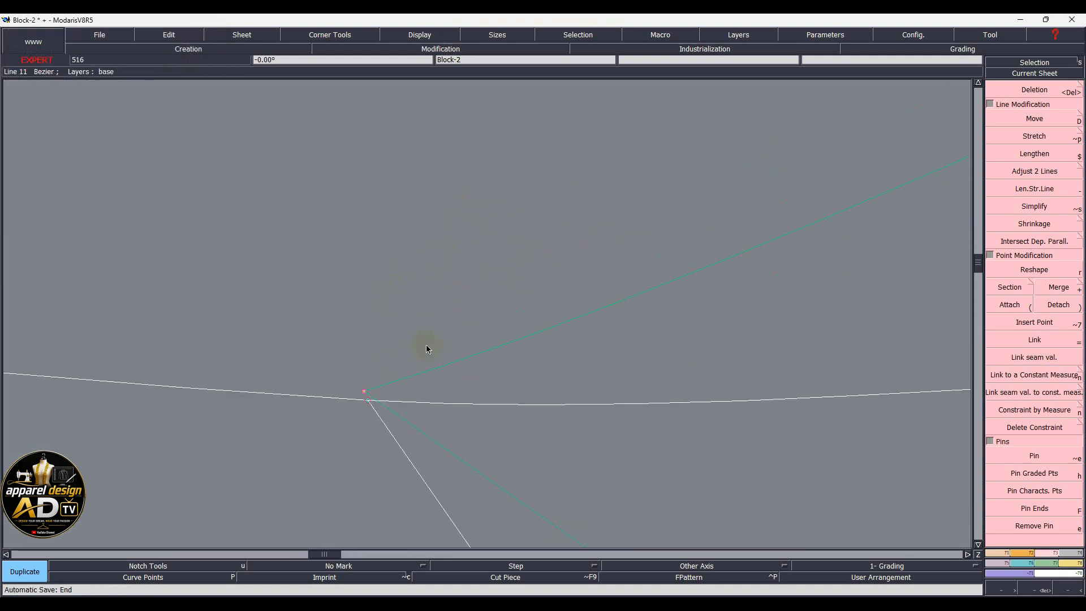
pyautogui.hotkey('shift', 'd')
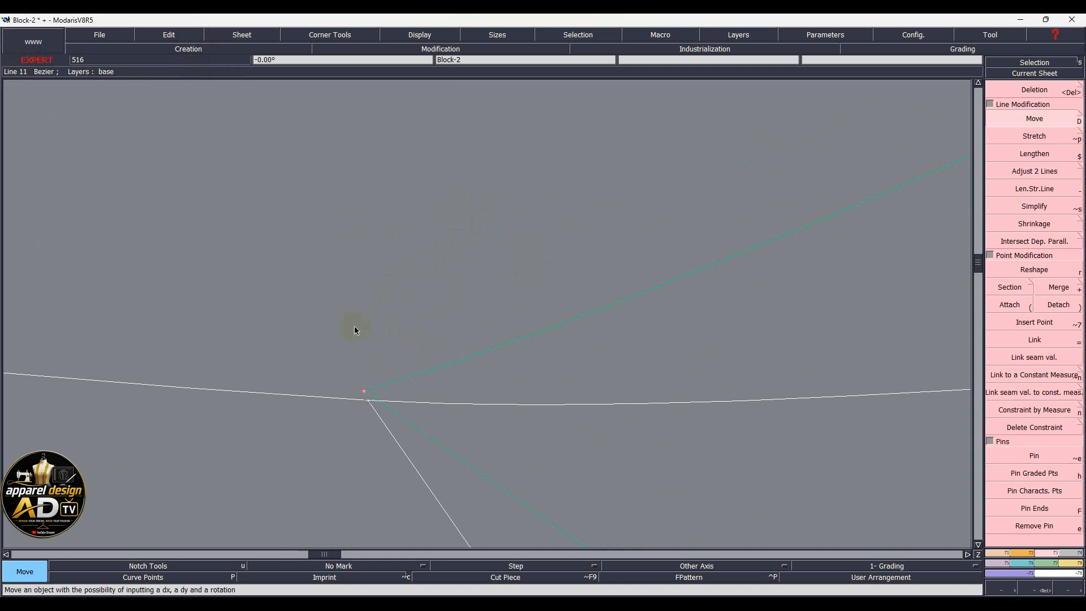
# Try moving lines at the apex point and the upper line, then undo the move
pyautogui.click(365, 397)
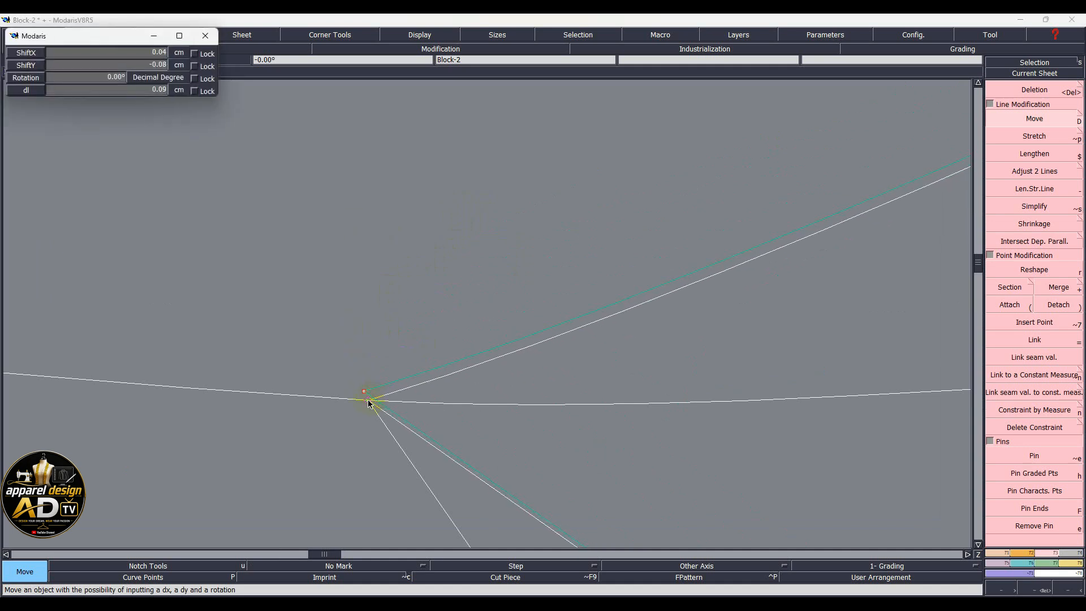
pyautogui.click(368, 402)
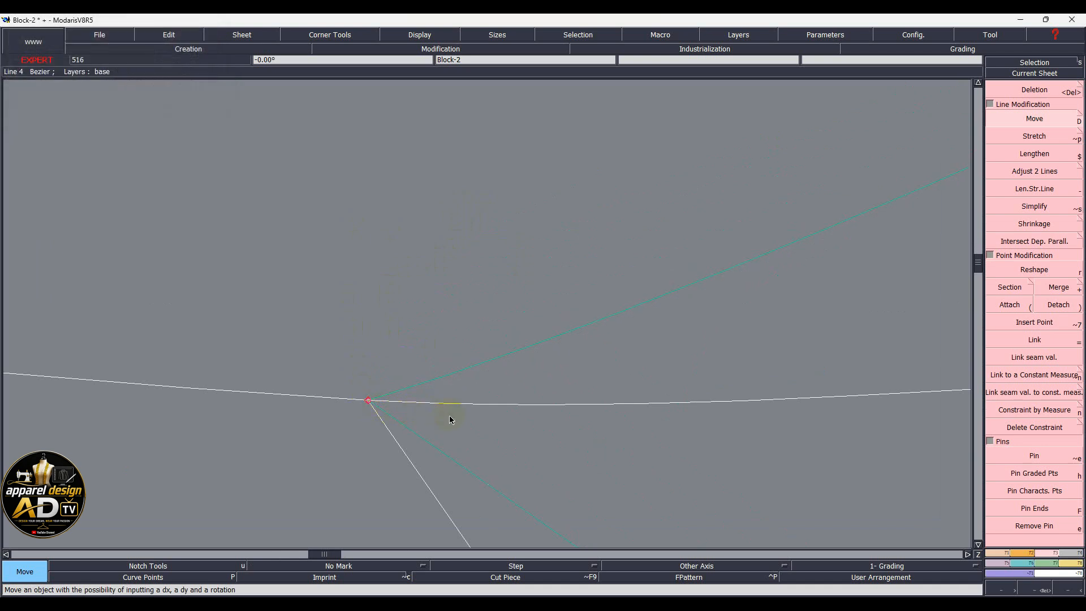
pyautogui.press('Home')
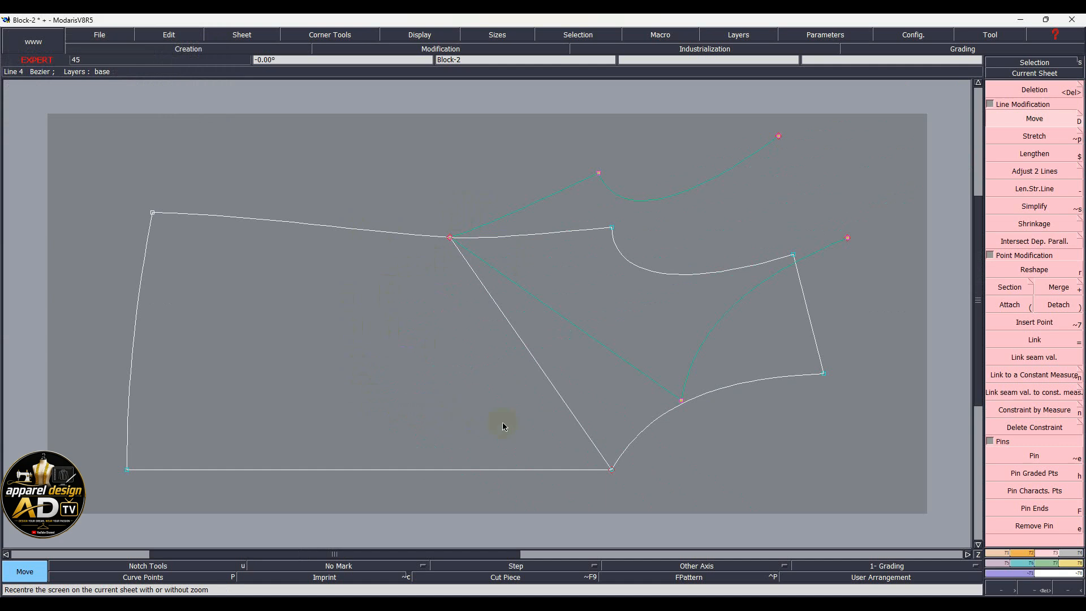
pyautogui.click(548, 233)
pyautogui.click(573, 242)
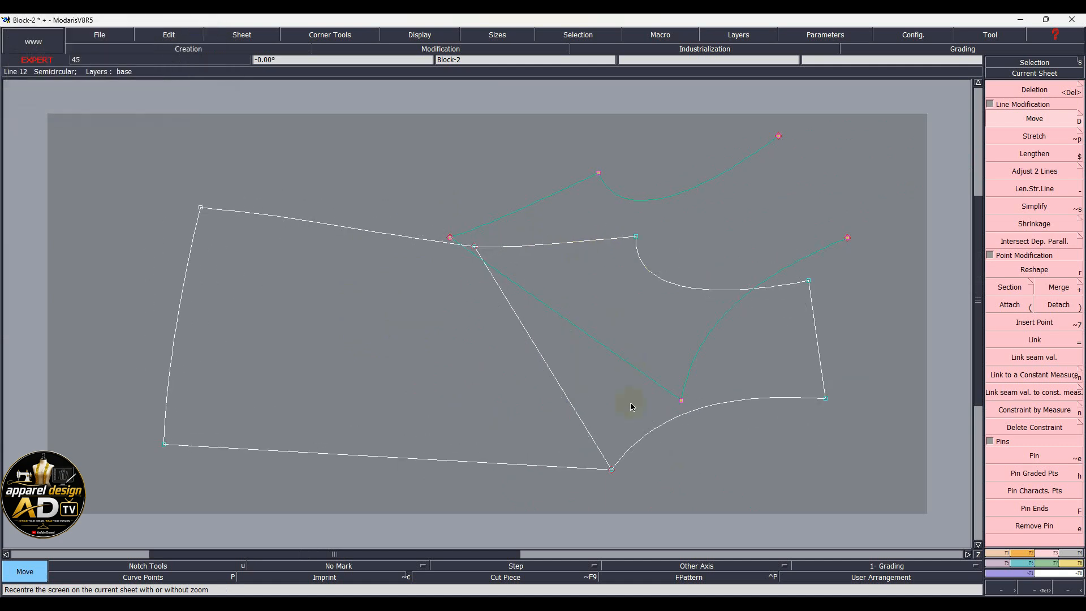
pyautogui.hotkey('ctrl', 'z')
# Delete the original right section's top line, armhole curve, right edge and bottom curve
pyautogui.press('Delete')
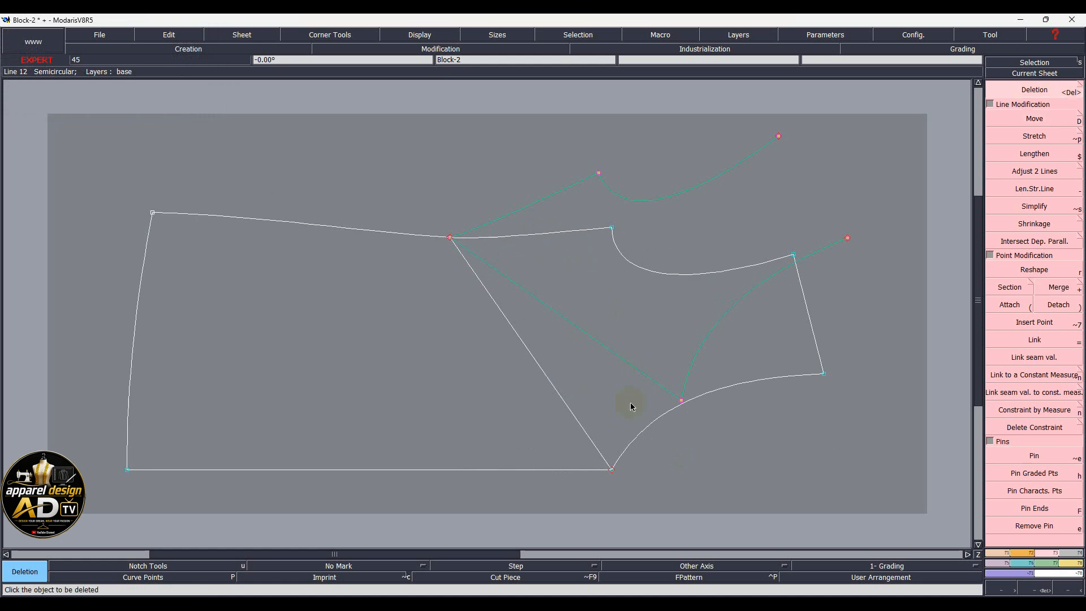
pyautogui.click(565, 238)
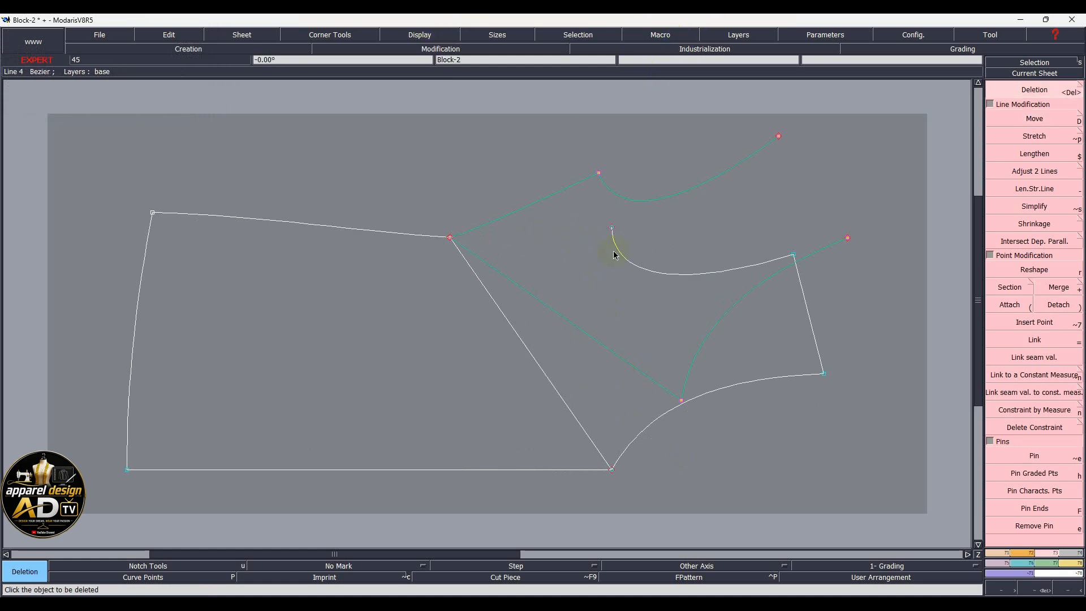
pyautogui.click(655, 274)
pyautogui.click(807, 317)
pyautogui.click(734, 392)
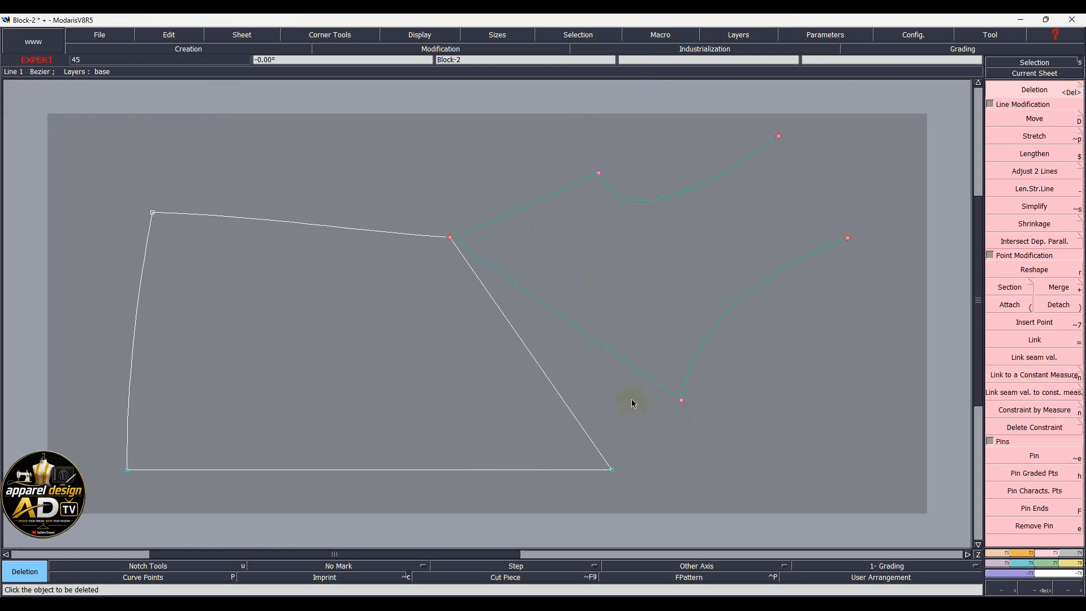
pyautogui.click(650, 296)
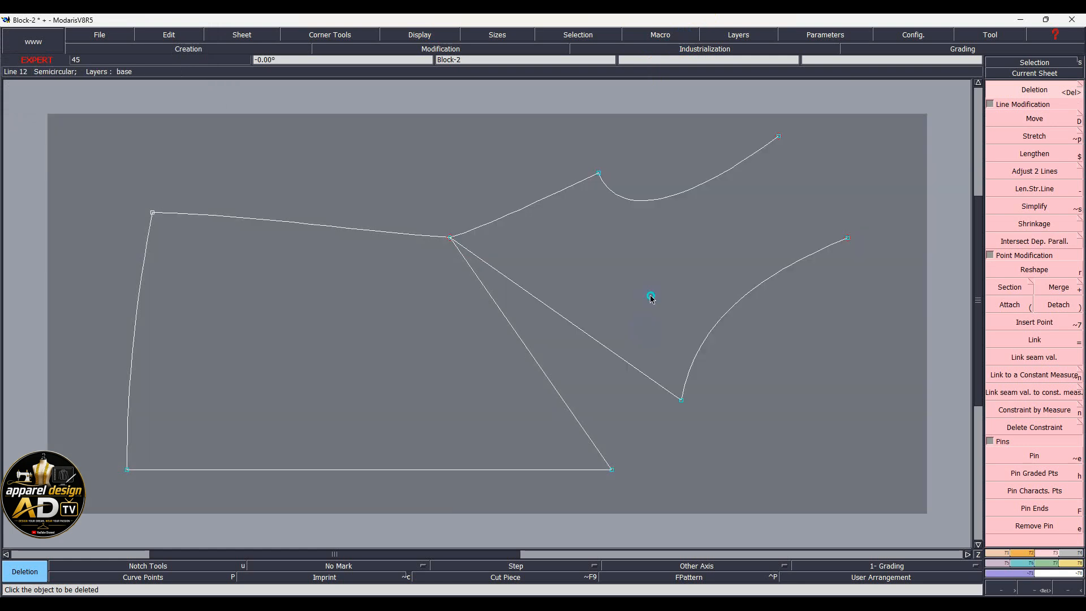
# Attach the lines together at the shoulder junction point
pyautogui.click(1010, 304)
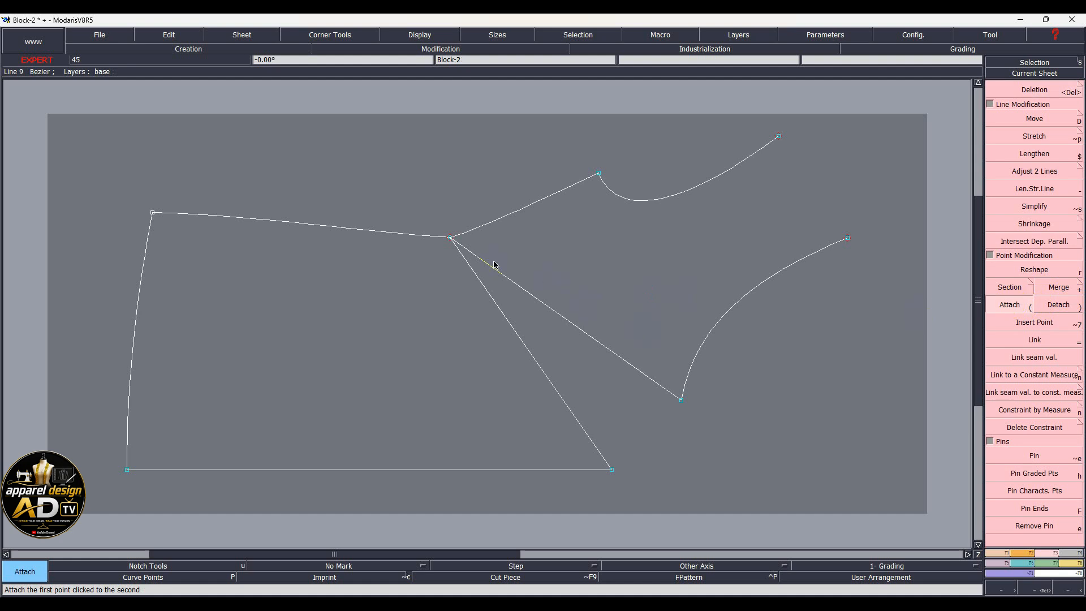
pyautogui.click(451, 238)
pyautogui.click(451, 239)
# Draw two straight lines: one closing the sleeve end, one joining the bottom corner to the lower curve end
pyautogui.press('2')
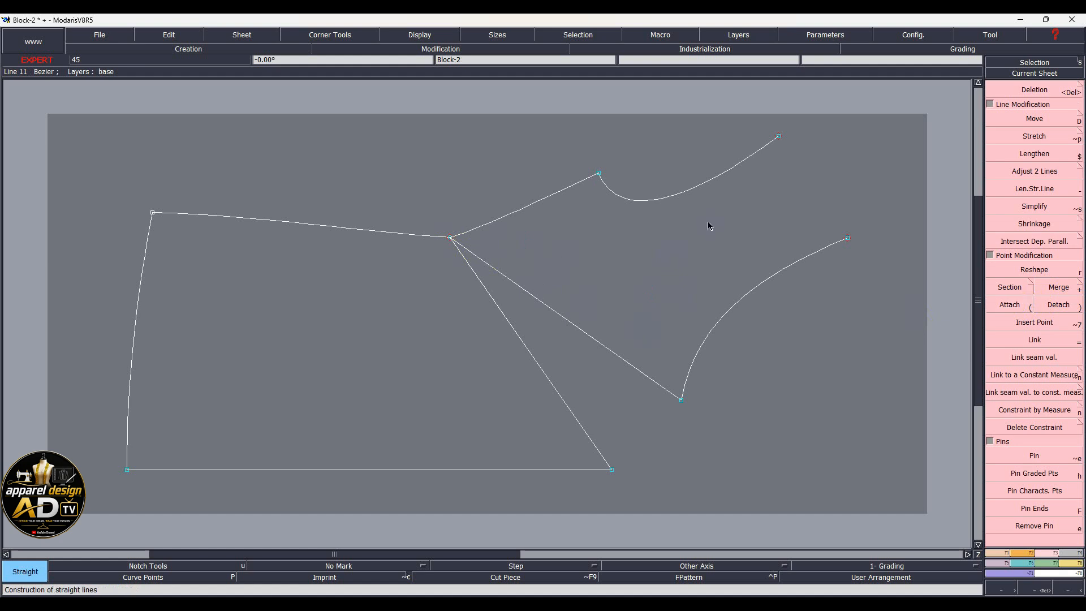
pyautogui.click(779, 136)
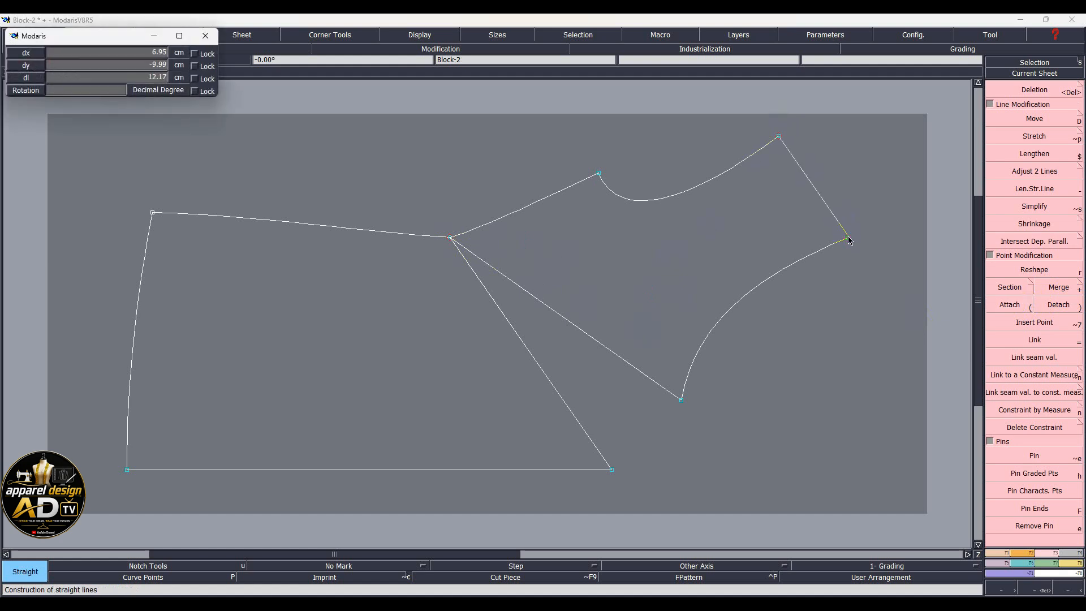
pyautogui.click(847, 237)
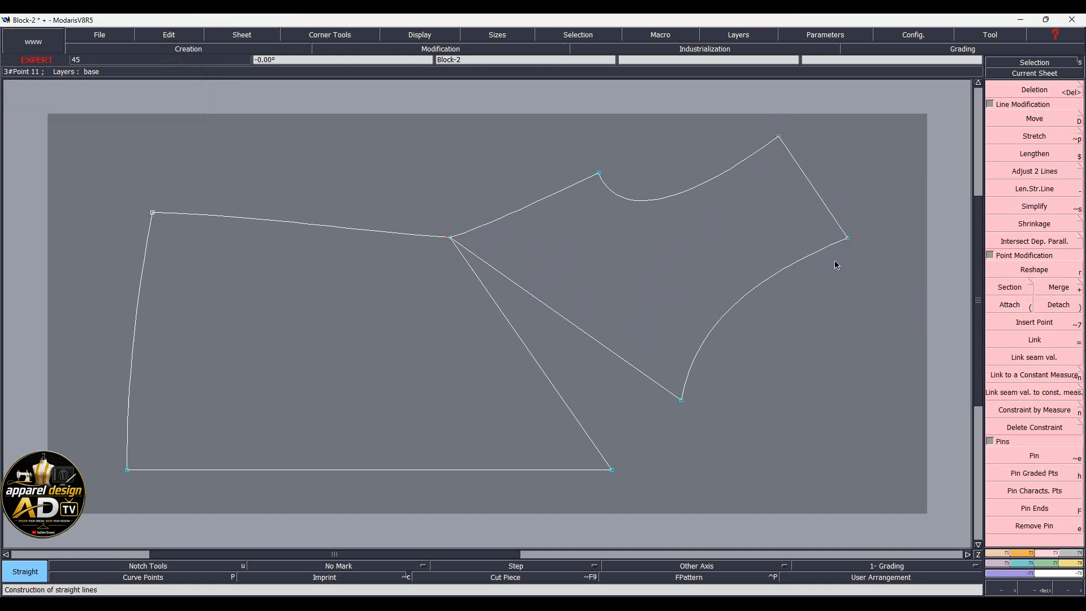
pyautogui.click(612, 470)
pyautogui.click(681, 400)
# Show the tangent handles and bend the shoulder curve by repositioning its handle
pyautogui.hotkey('shift', 'h')
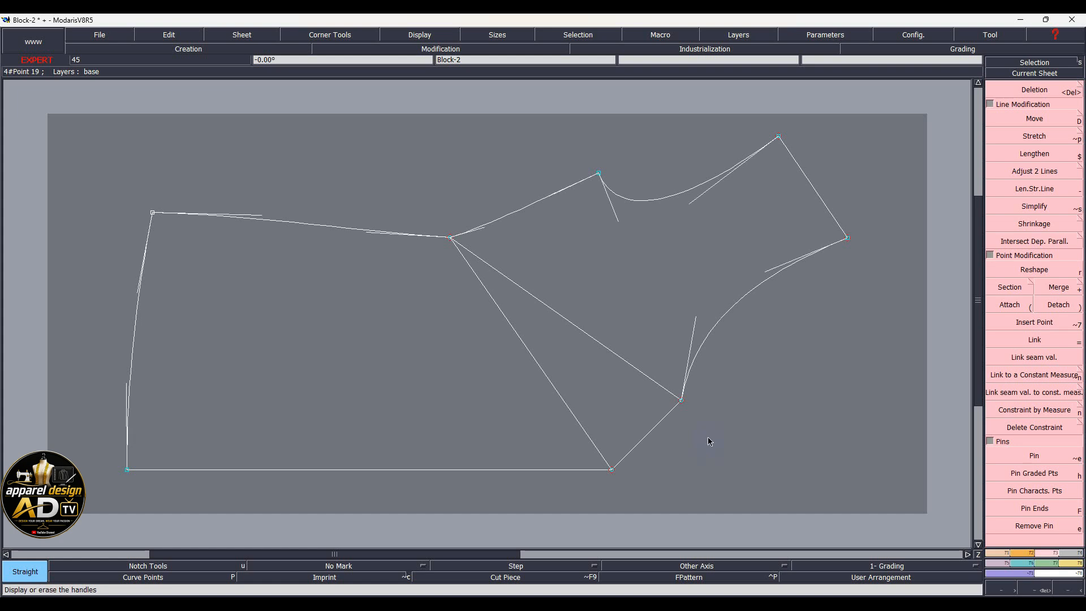
pyautogui.press('r')
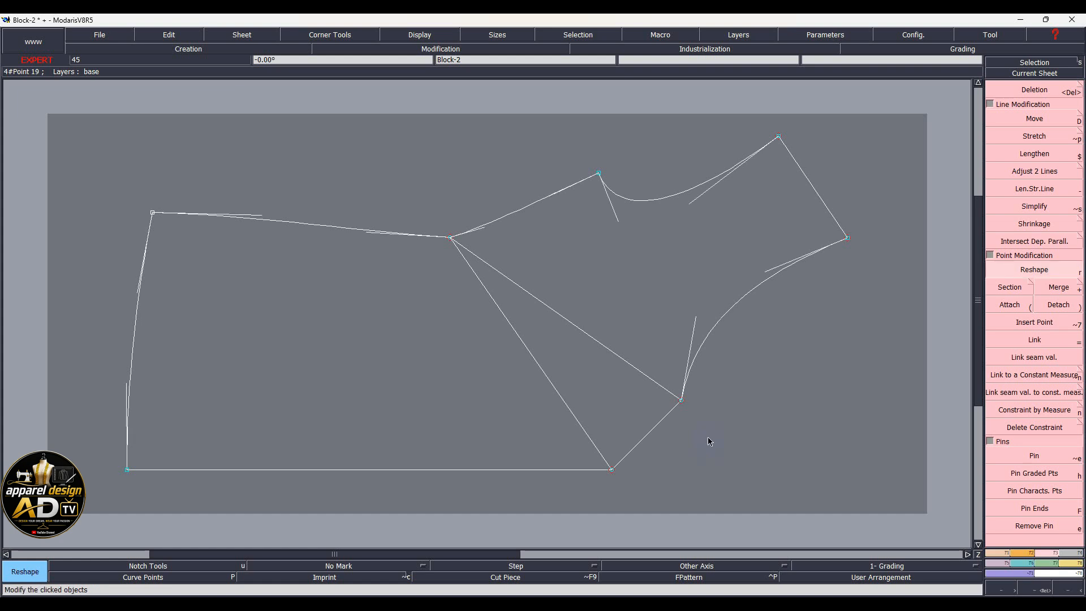
pyautogui.click(485, 228)
pyautogui.click(513, 221)
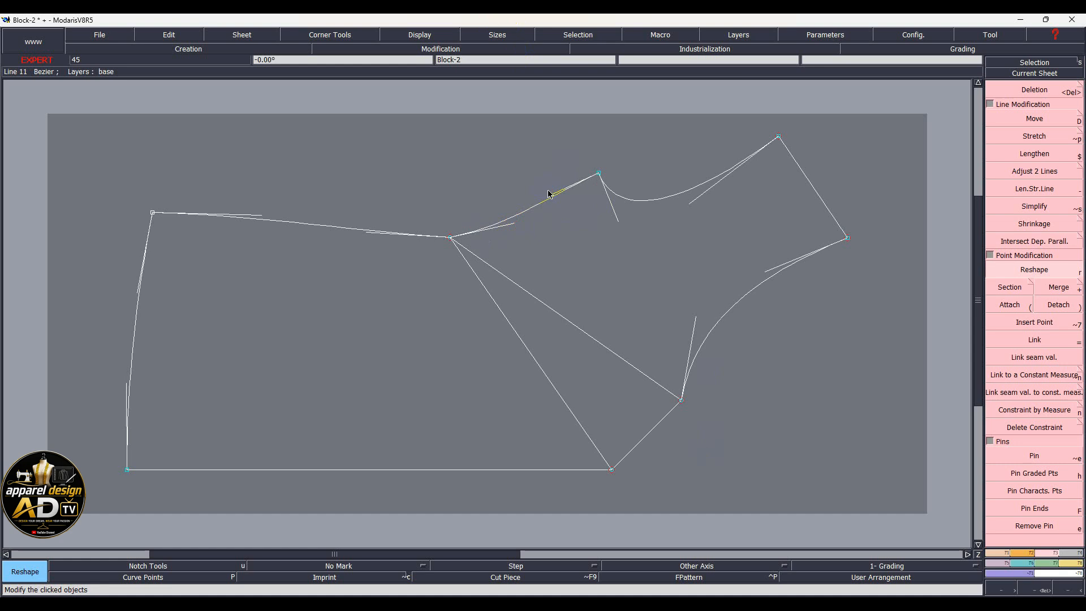
pyautogui.click(513, 225)
# Smooth the top edge by adjusting its right and left tangent handles
pyautogui.click(371, 232)
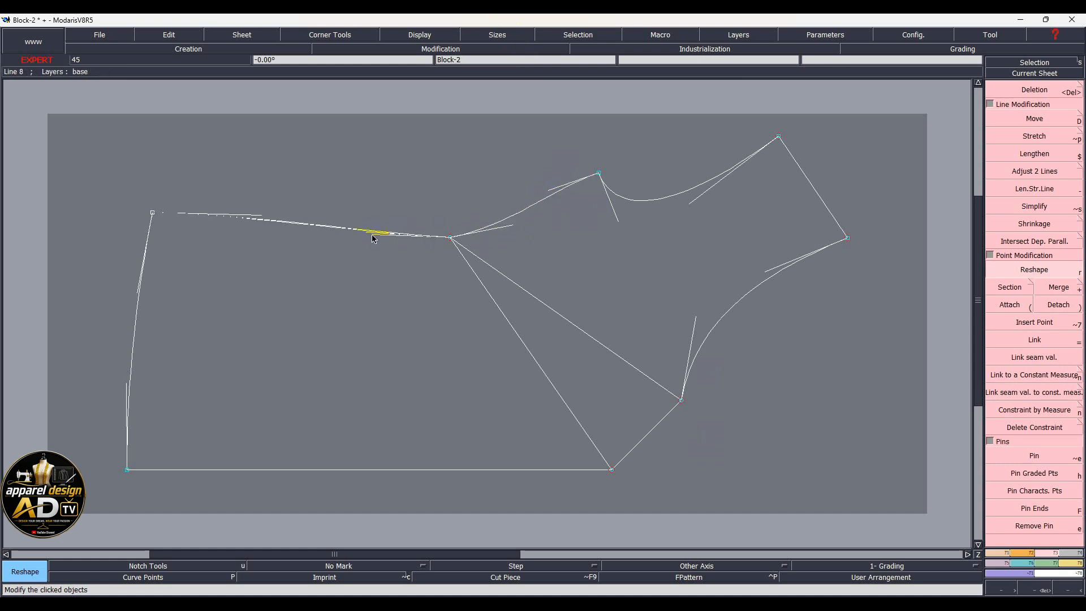
pyautogui.click(372, 241)
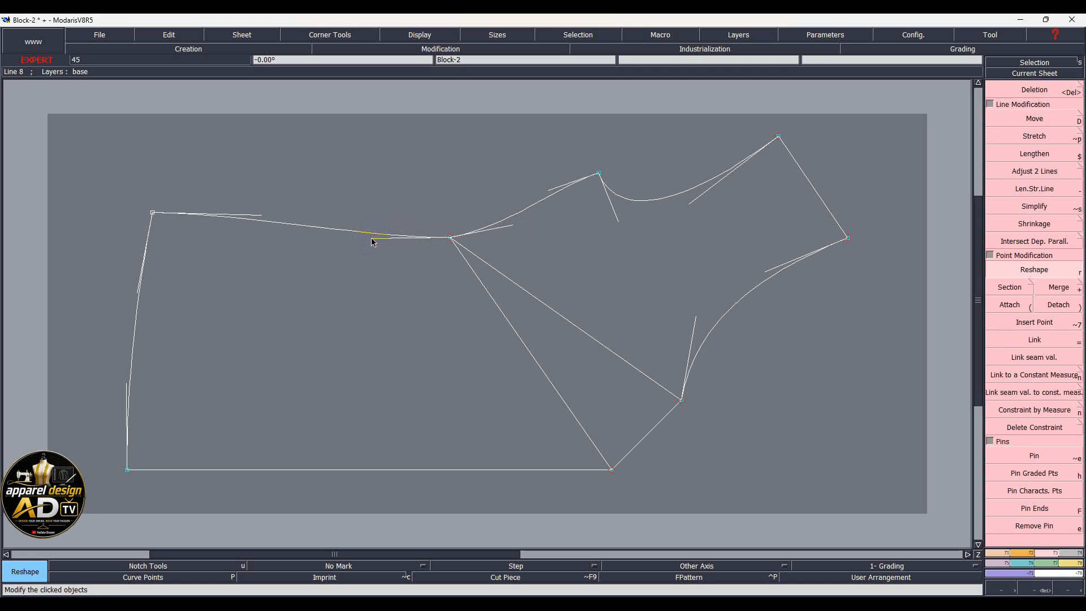
pyautogui.click(371, 240)
pyautogui.click(372, 240)
pyautogui.click(260, 215)
pyautogui.click(261, 215)
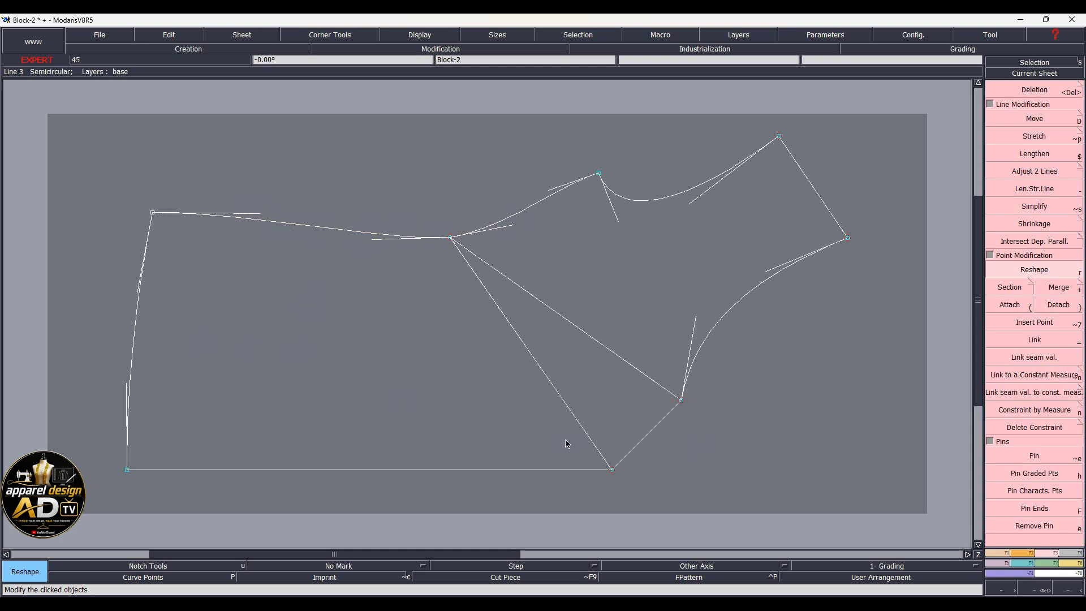
pyautogui.press('c')
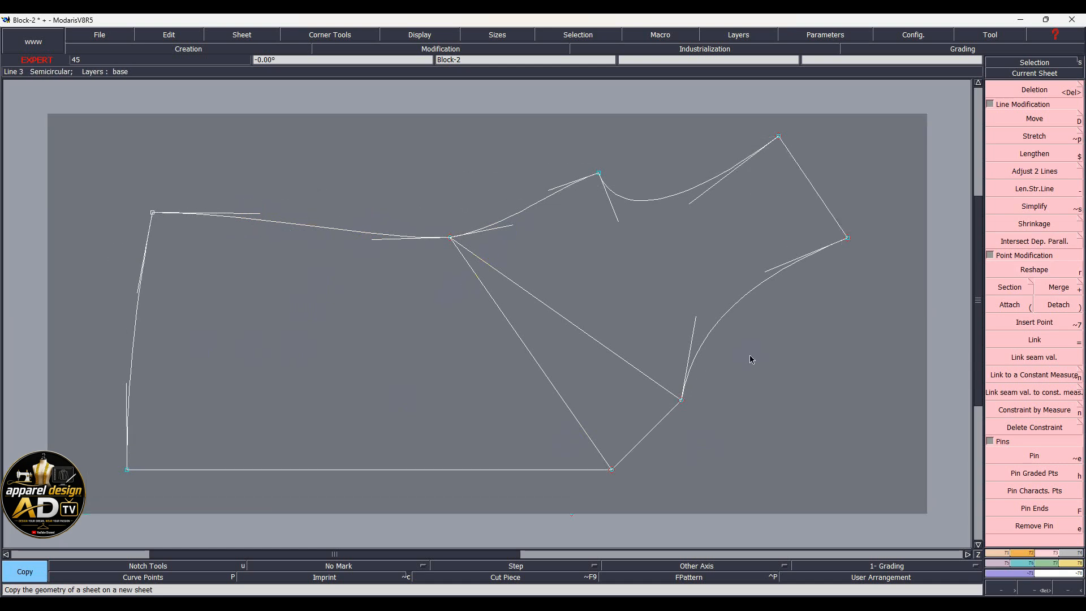
# Copy the kimono draft to new sheet Block-23 and flip it with X Sym and Y Sym
pyautogui.click(832, 382)
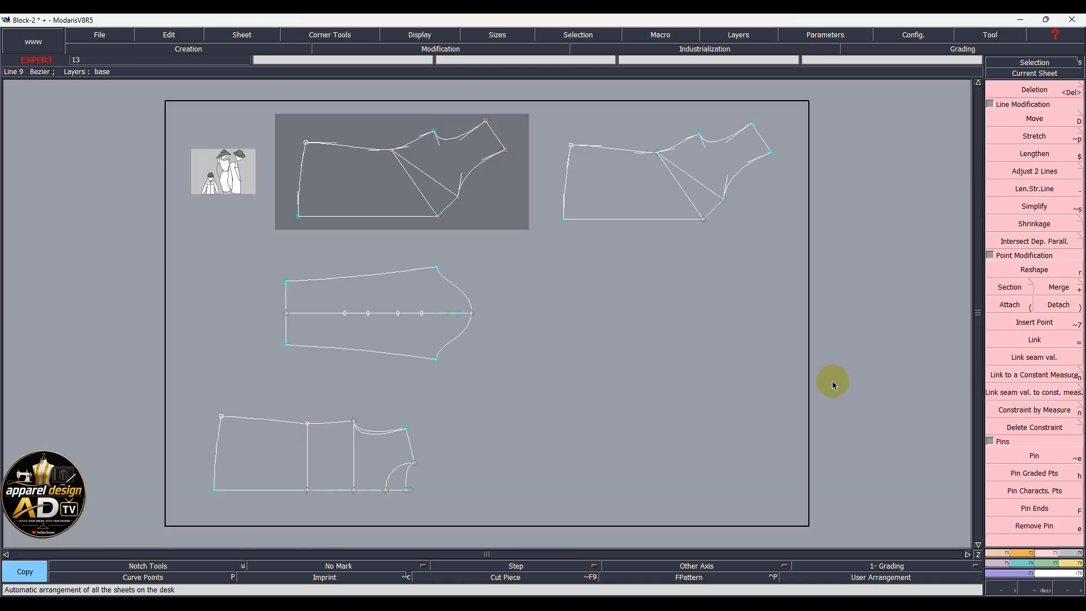
pyautogui.click(612, 193)
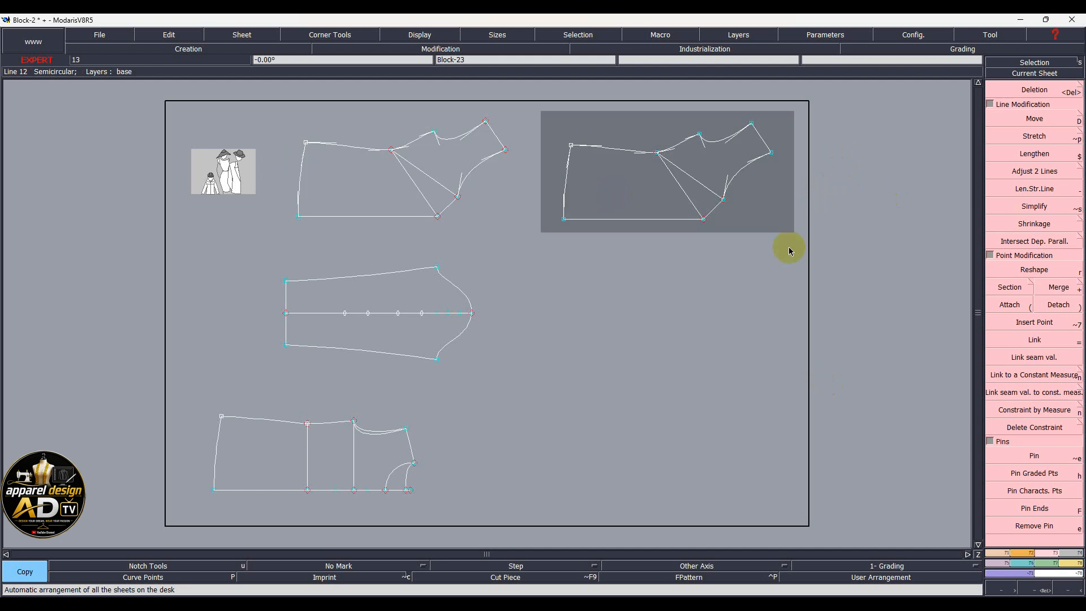
pyautogui.click(1030, 553)
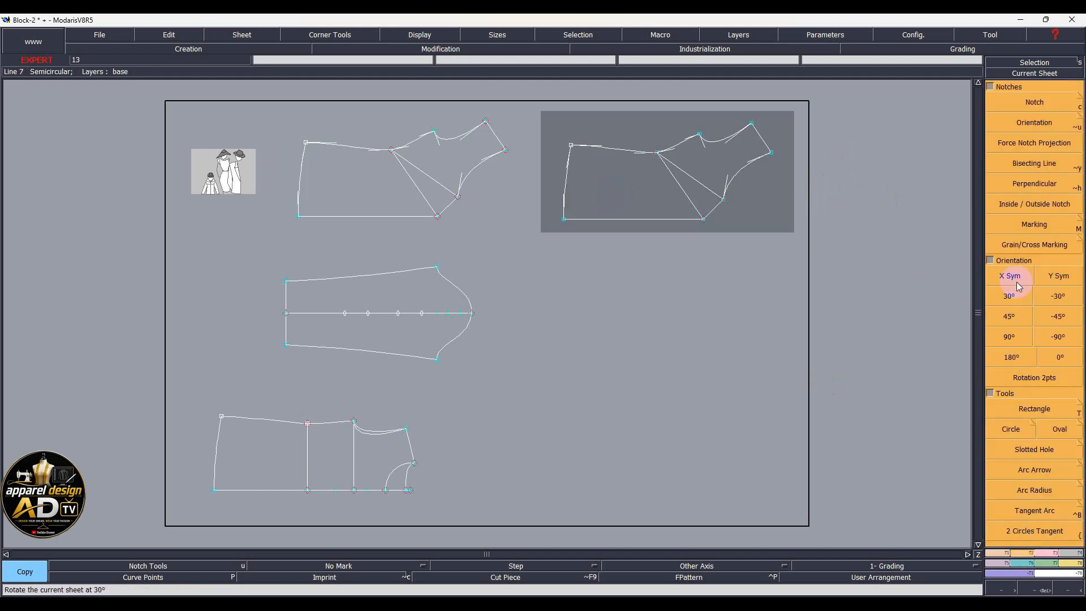
pyautogui.click(1005, 278)
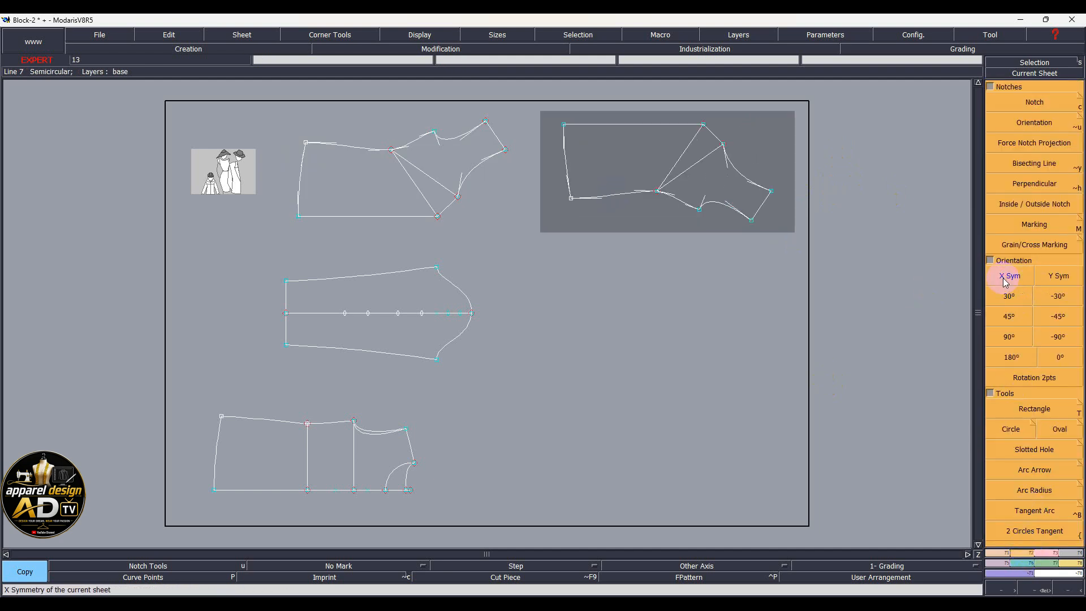
pyautogui.click(1057, 276)
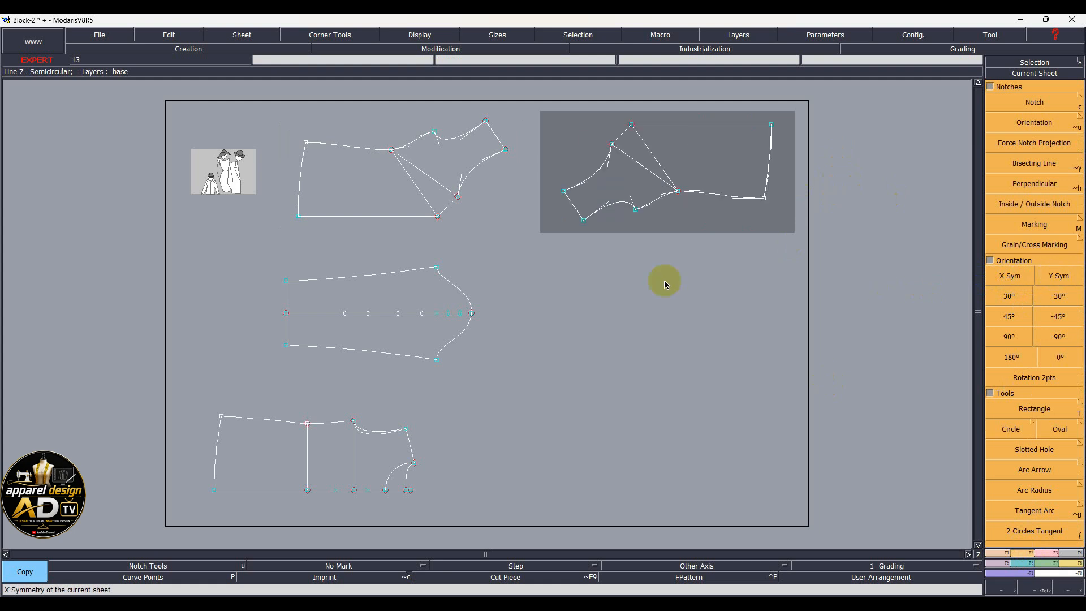
# Marry the mirrored copy's joining point onto the original draft's corner point, then hide handles
pyautogui.press('m')
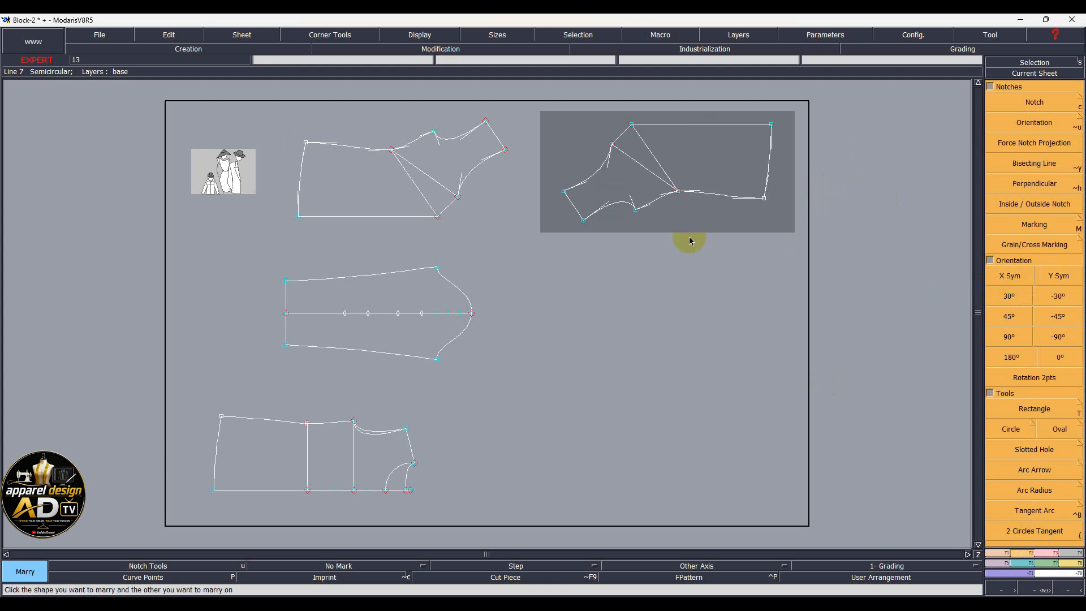
pyautogui.click(611, 145)
pyautogui.click(435, 219)
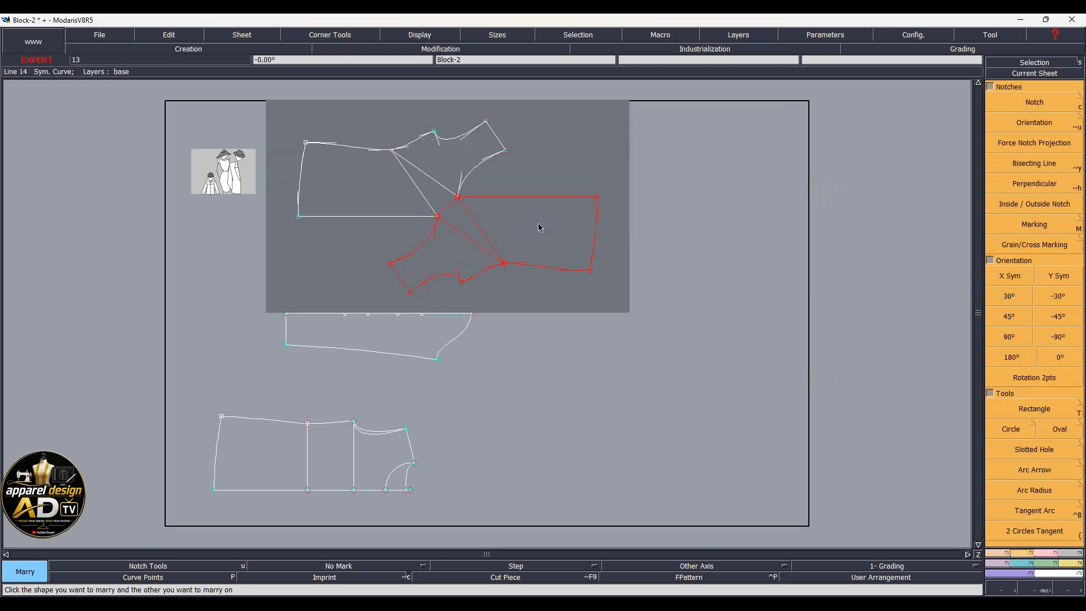
pyautogui.scroll(2, 538, 227)
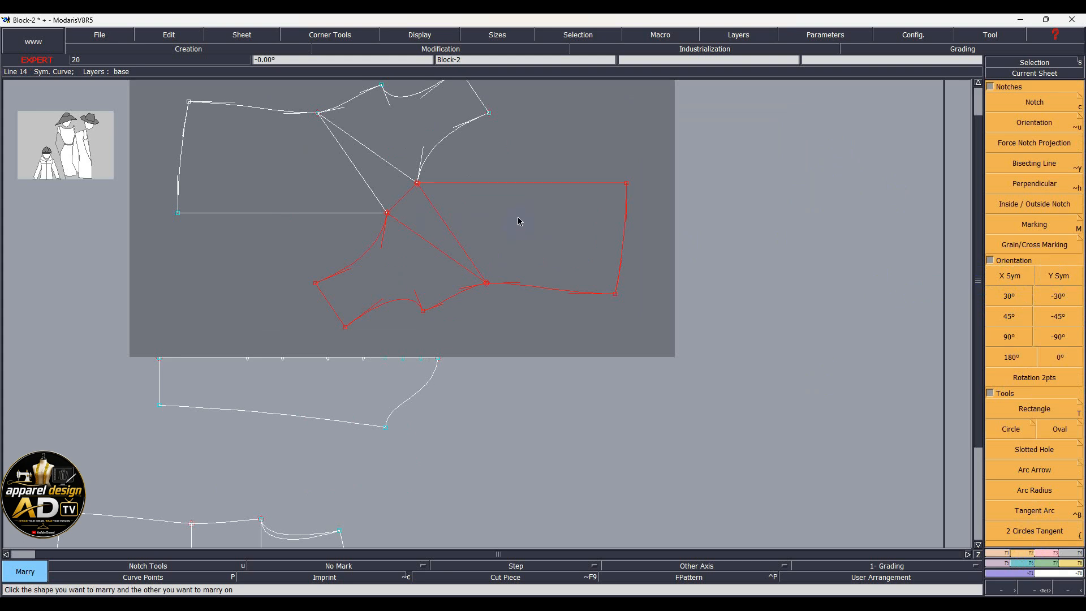
pyautogui.press('h')
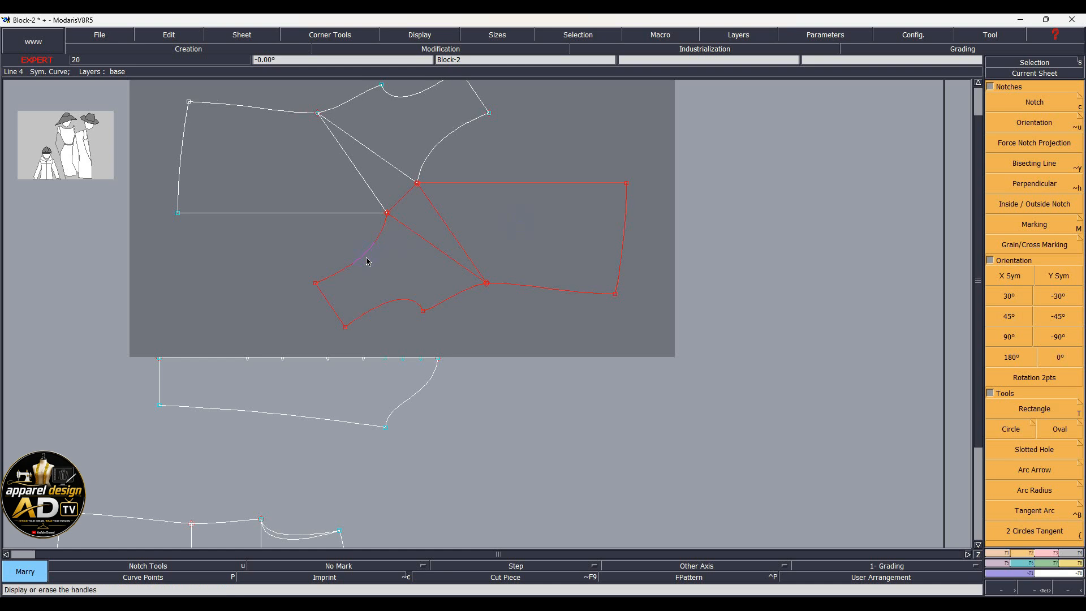
# Trace the underarm curve, both diagonals, top edge and right edge with 0 cm parallels
pyautogui.press('p')
pyautogui.click(363, 261)
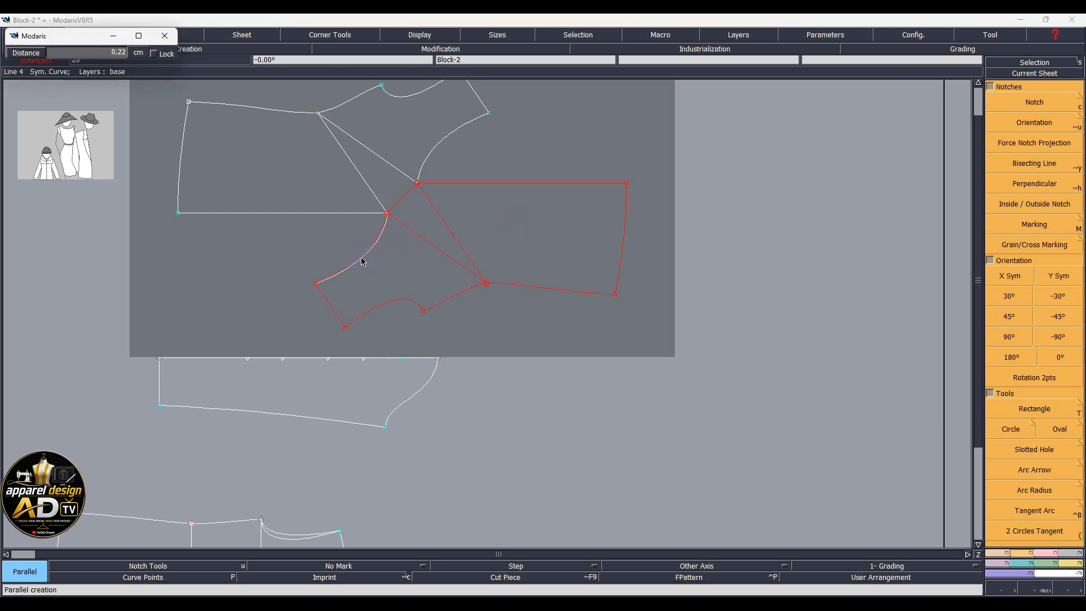
pyautogui.press('BackSpace')
pyautogui.write('0')
pyautogui.press('Return')
pyautogui.click(409, 214)
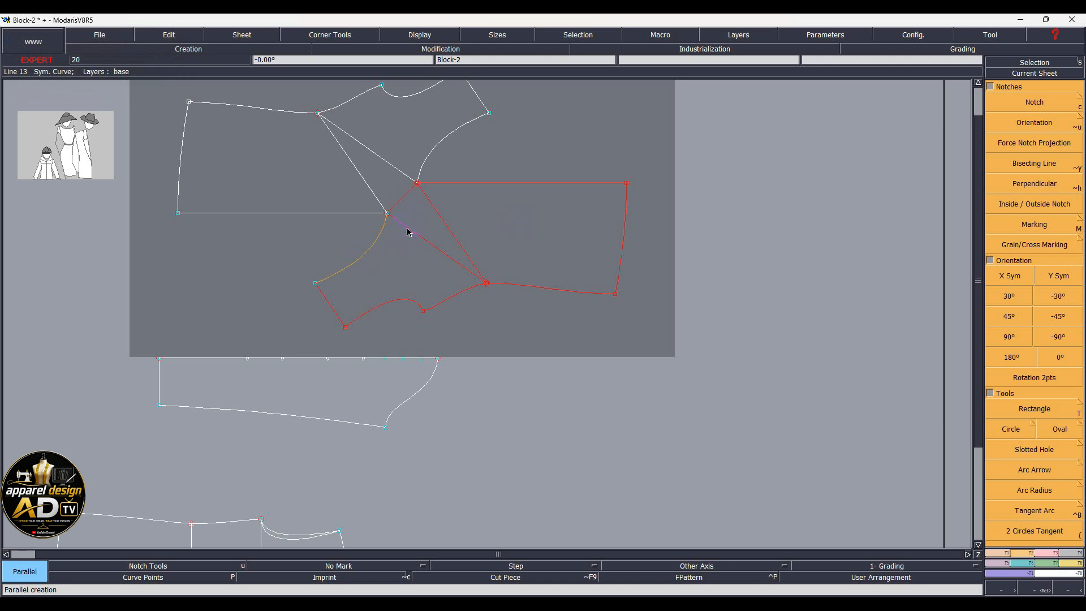
pyautogui.click(405, 196)
pyautogui.press('Return')
pyautogui.click(429, 202)
pyautogui.press('Return')
pyautogui.click(458, 182)
pyautogui.press('Return')
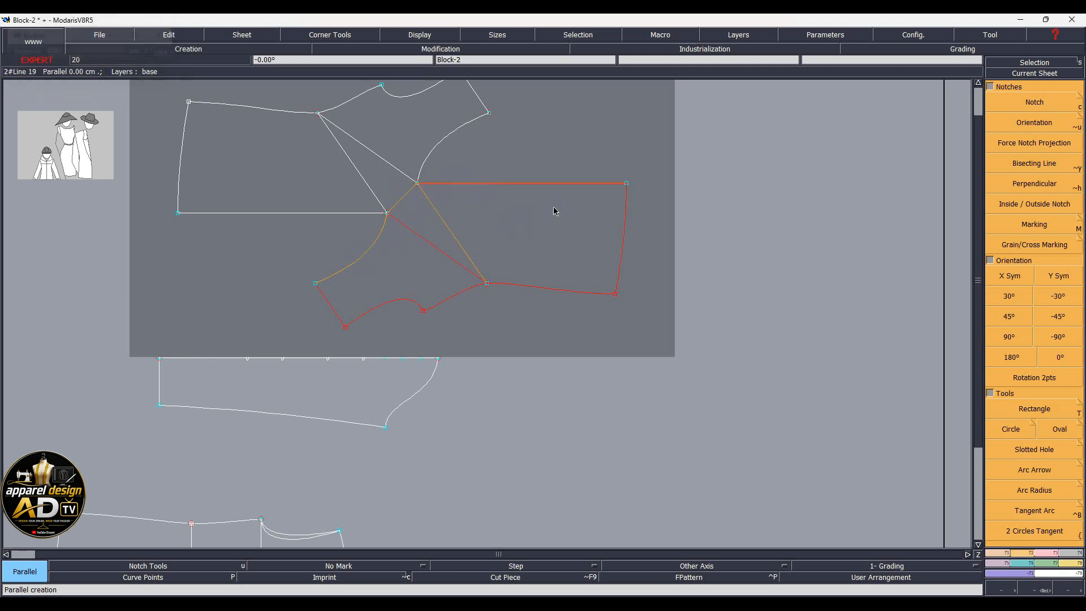
pyautogui.click(622, 243)
pyautogui.press('Return')
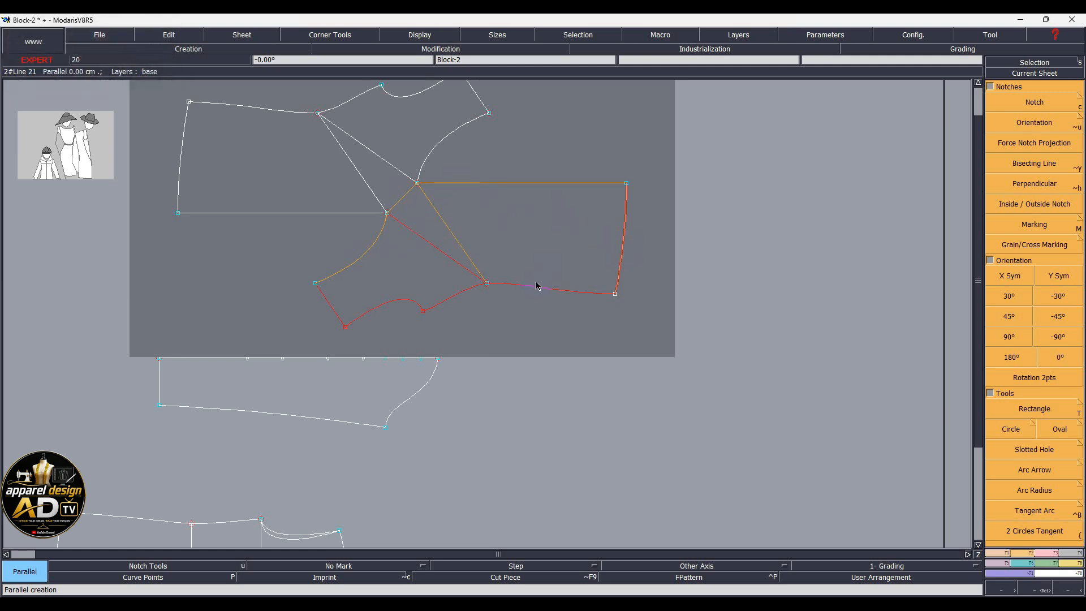
# Trace the bottom edge, lower red curves and bottom-left edge with 0 cm parallels
pyautogui.click(537, 287)
pyautogui.click(457, 300)
pyautogui.write('0')
pyautogui.press('Return')
pyautogui.click(405, 303)
pyautogui.write('0')
pyautogui.press('Return')
pyautogui.click(332, 314)
pyautogui.write('0')
pyautogui.press('Return')
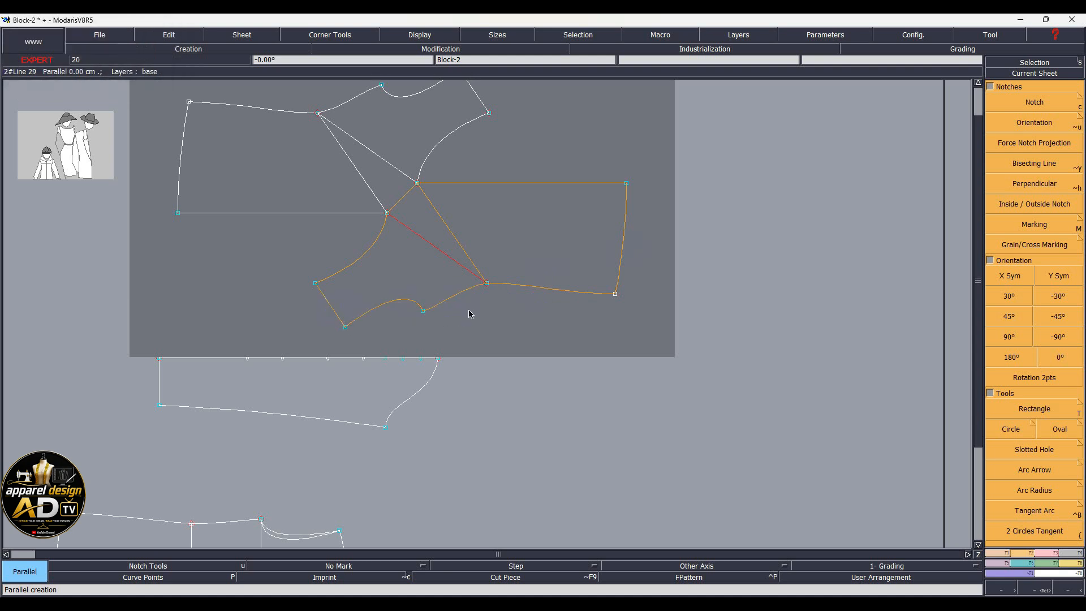
# Delete the diagonal construction lines and their overlapping parallels
pyautogui.press('Delete')
pyautogui.click(438, 247)
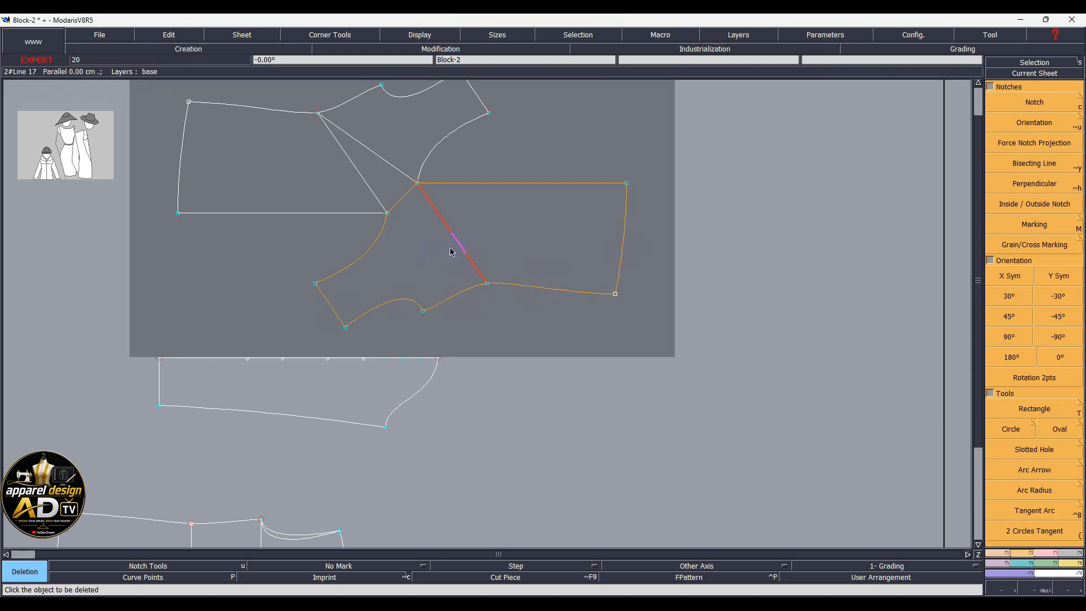
pyautogui.click(459, 247)
pyautogui.click(459, 247)
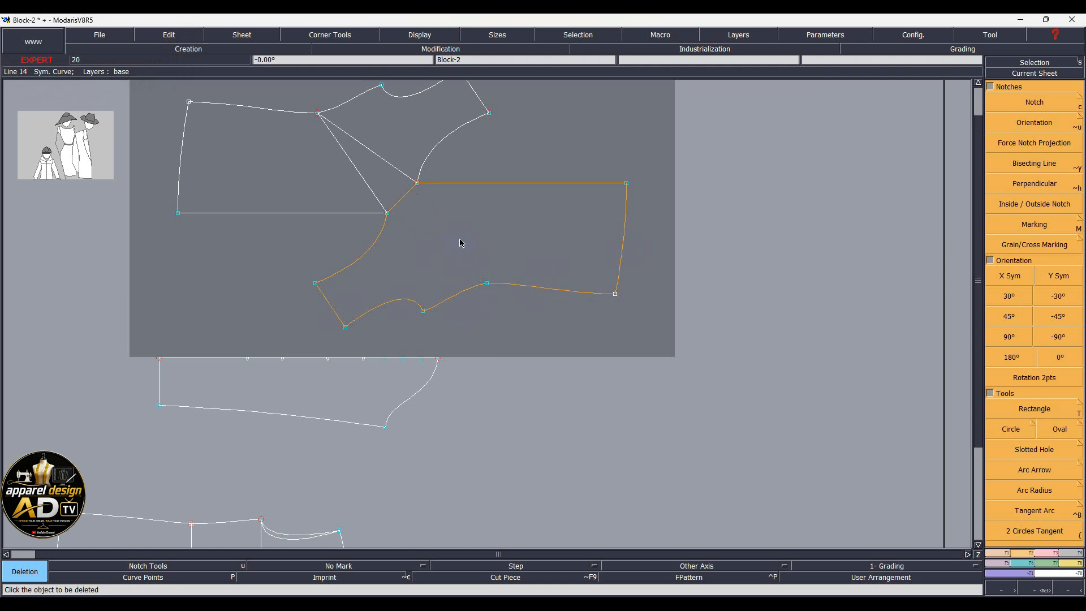
pyautogui.click(381, 163)
pyautogui.click(361, 176)
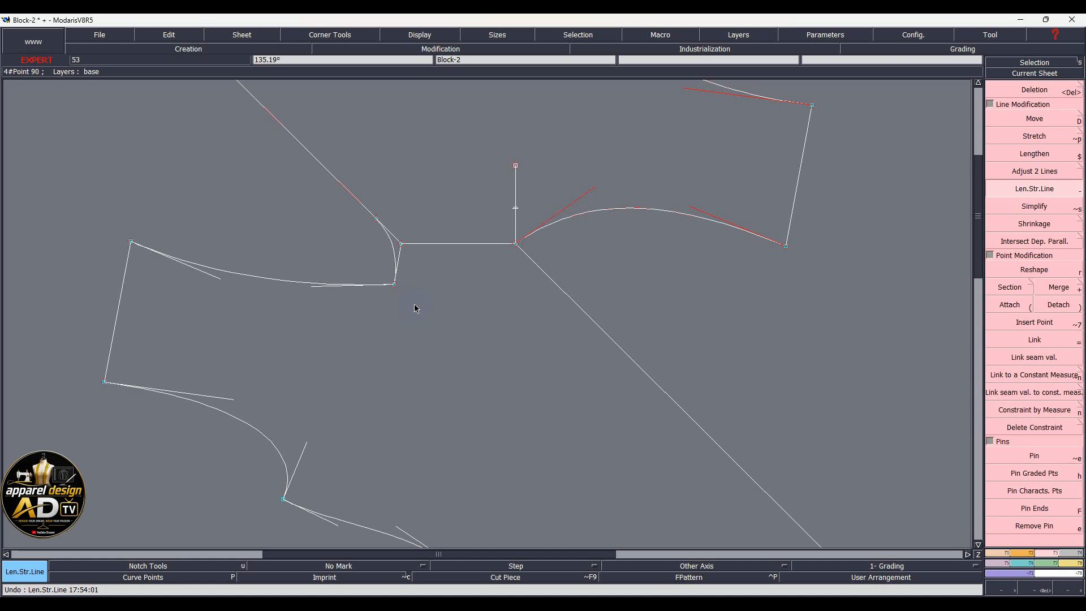
# Move the underarm point to a new position and delete the symmetric curve there
pyautogui.press('r')
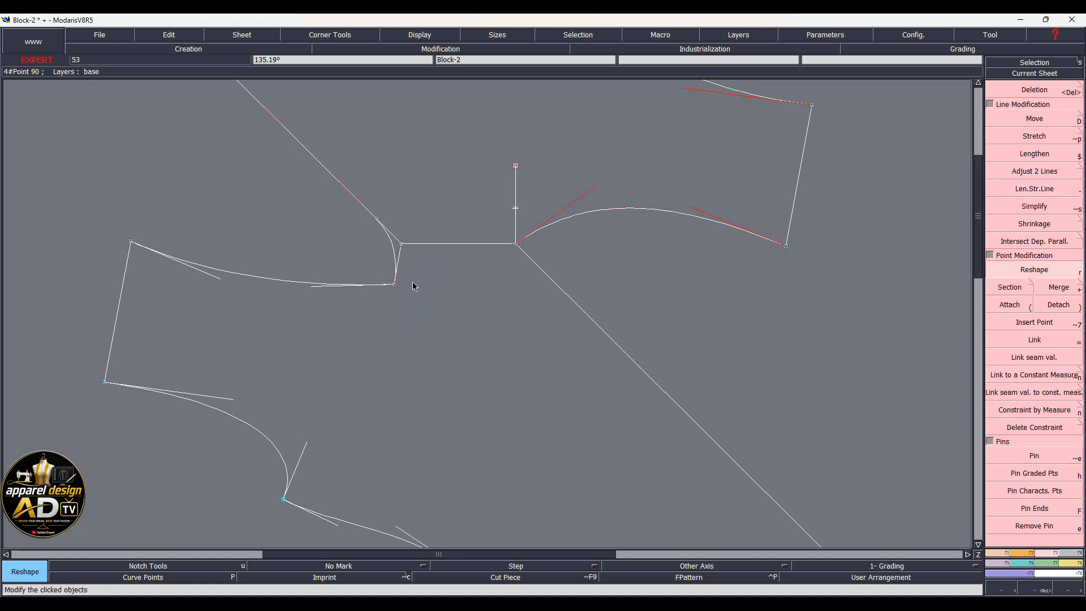
pyautogui.click(394, 286)
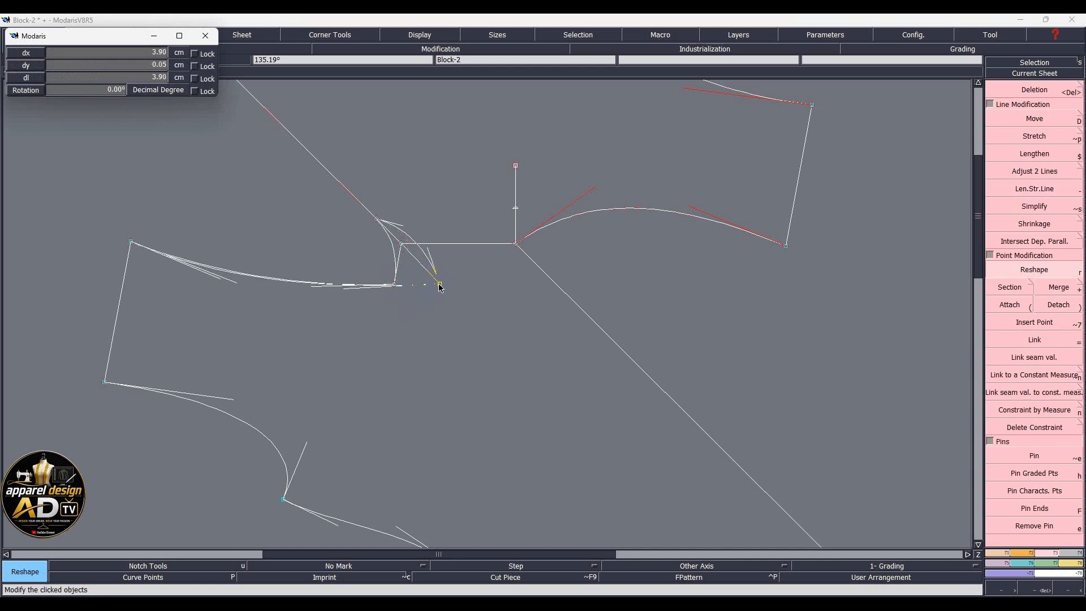
pyautogui.click(440, 287)
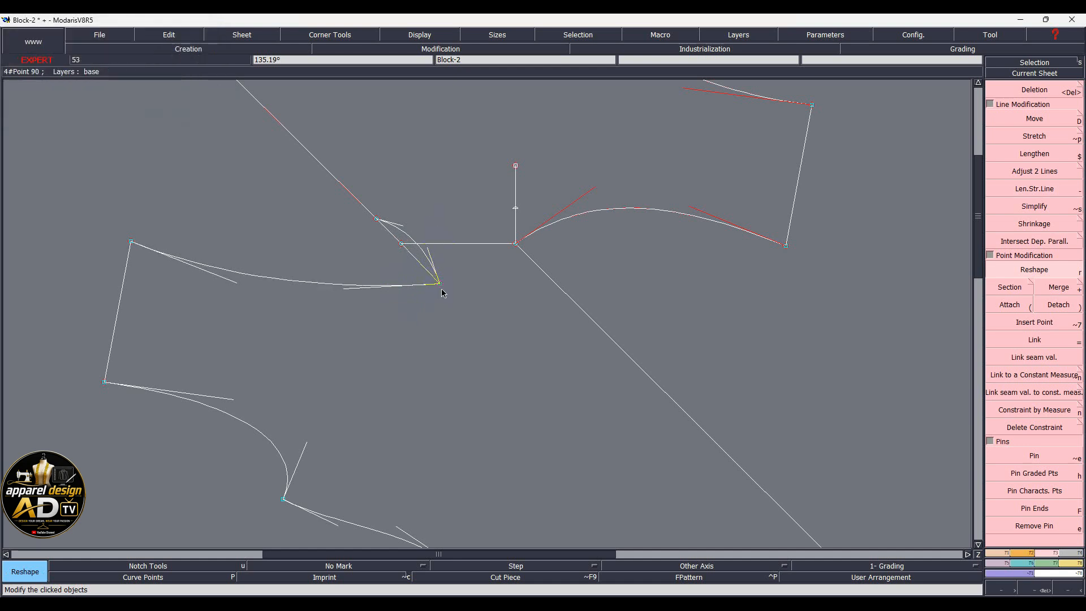
pyautogui.press('Delete')
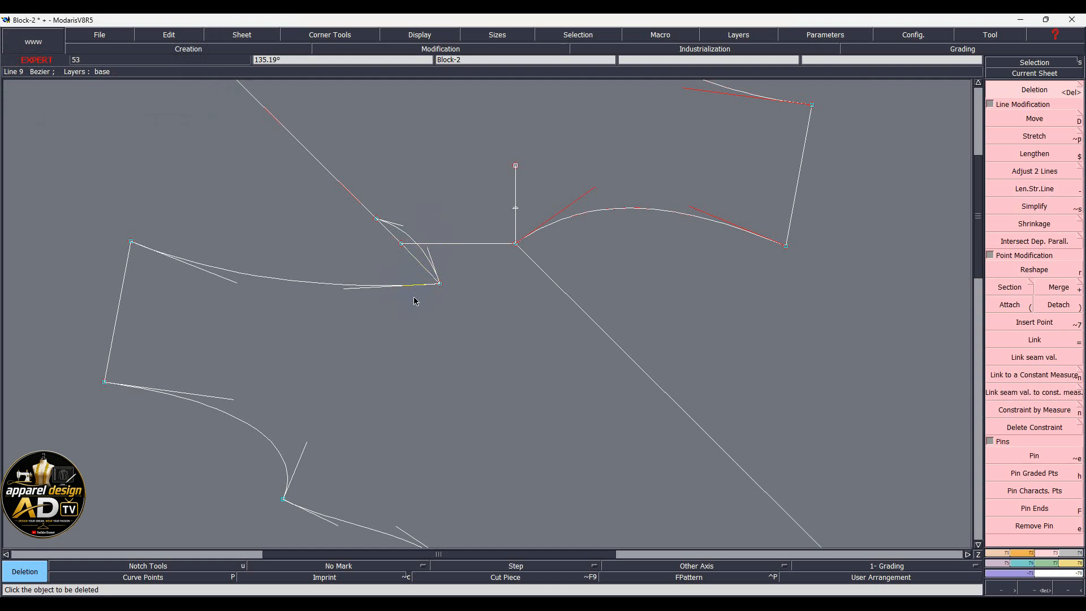
pyautogui.click(407, 236)
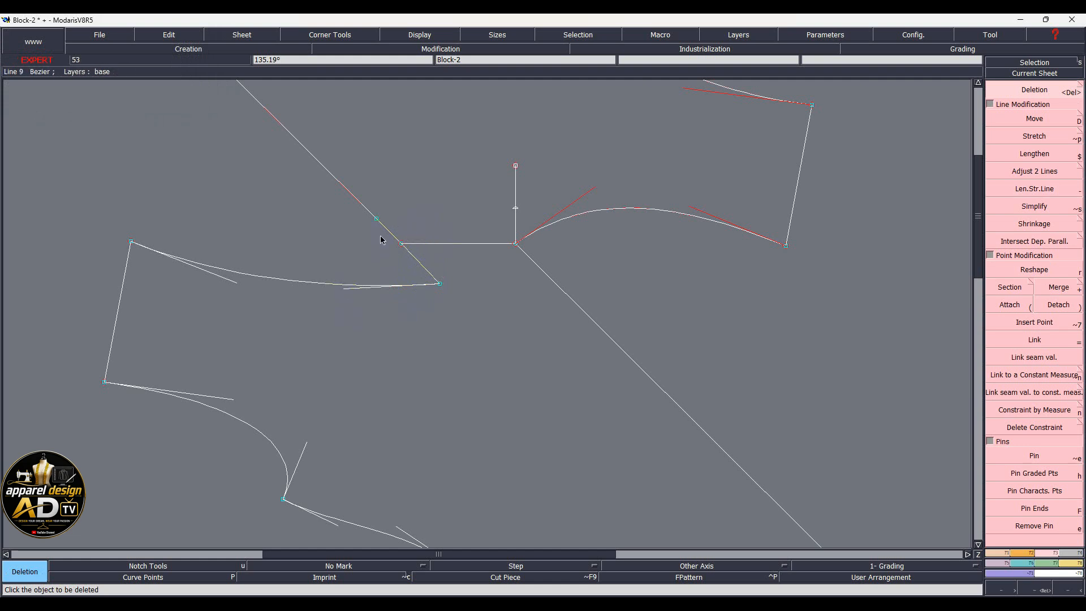
# Draw a Bezier curve from the underarm point to the lower curve, bend it round, and delete the leftover segment
pyautogui.press('b')
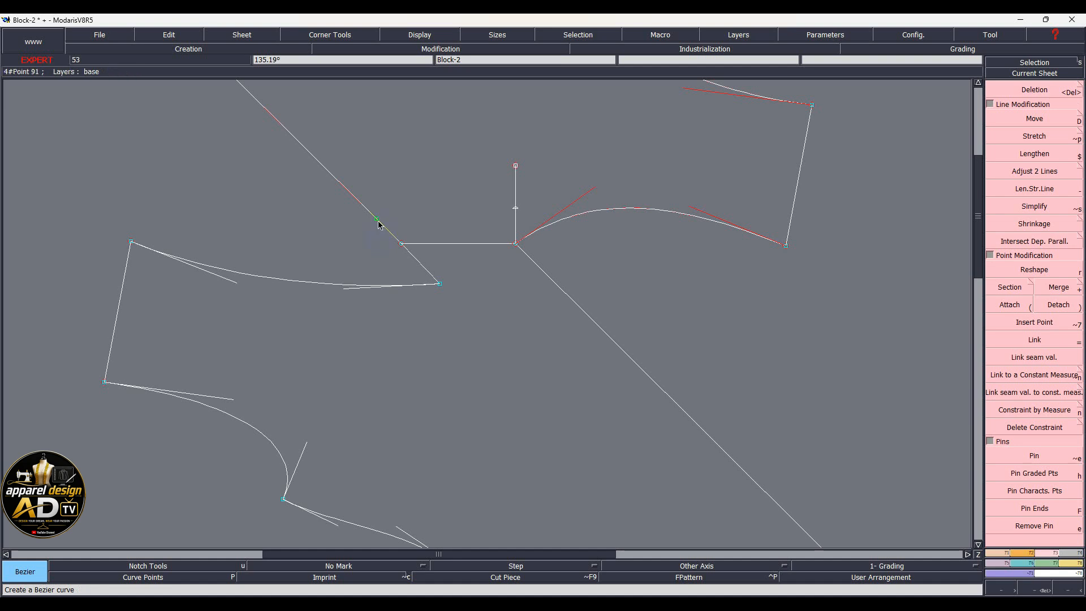
pyautogui.click(376, 219)
pyautogui.click(344, 286)
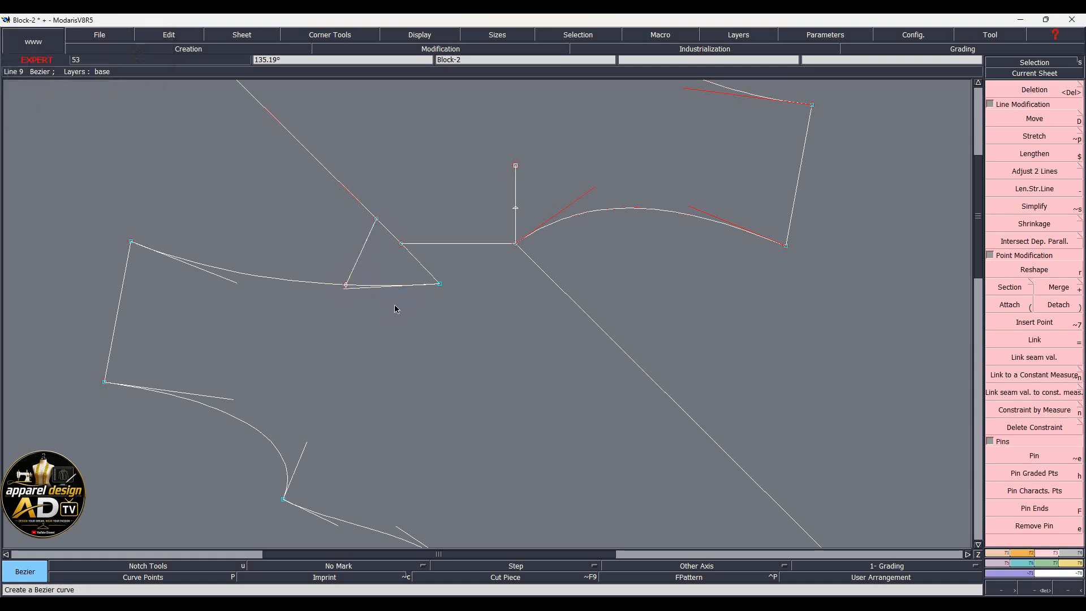
pyautogui.press('r')
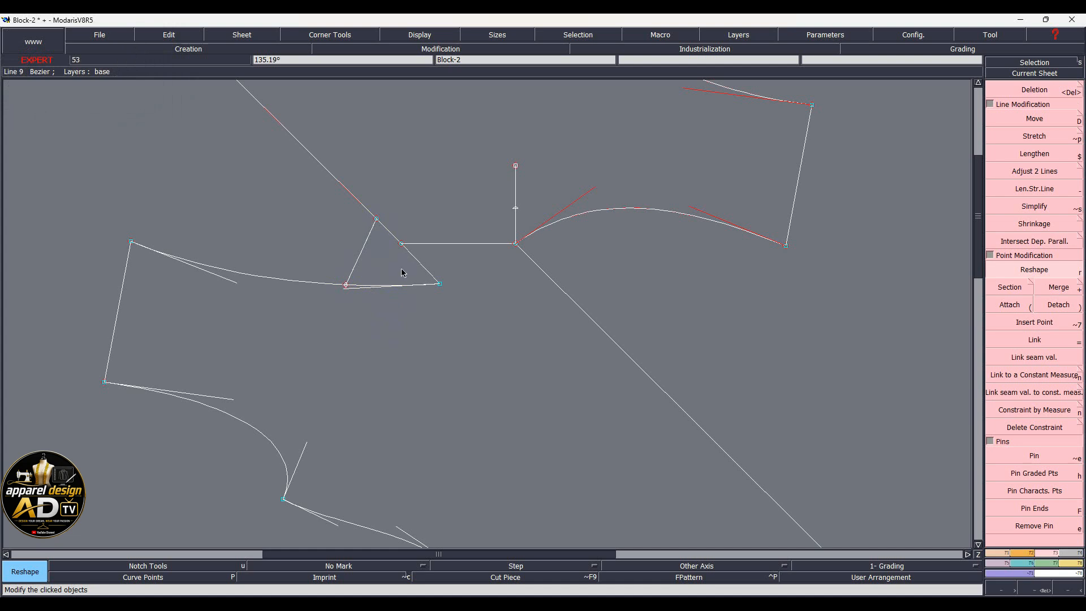
pyautogui.click(351, 273)
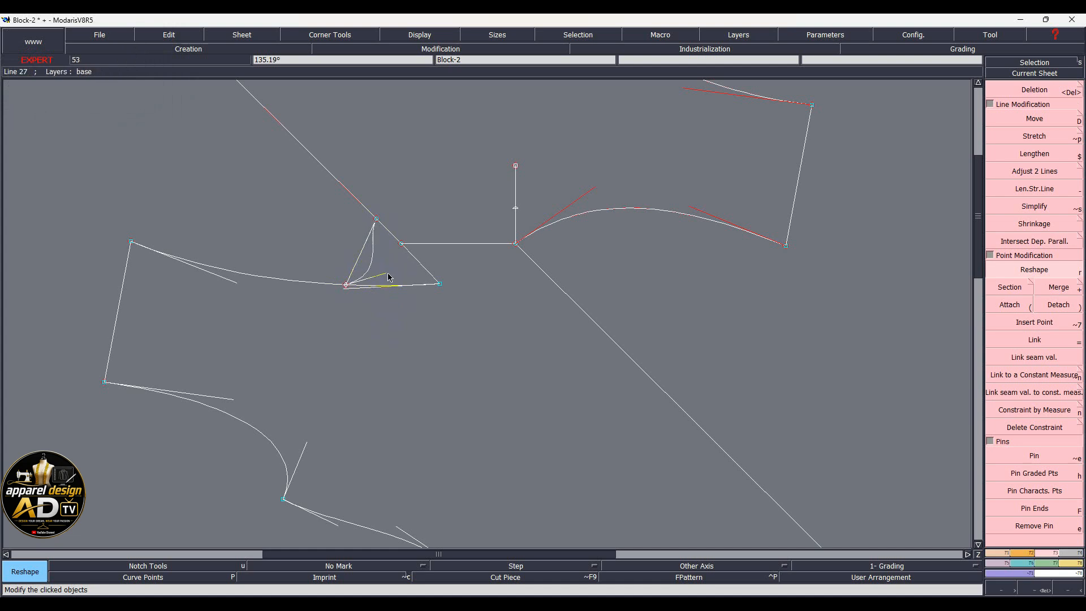
pyautogui.click(401, 244)
pyautogui.press('Delete')
pyautogui.click(440, 284)
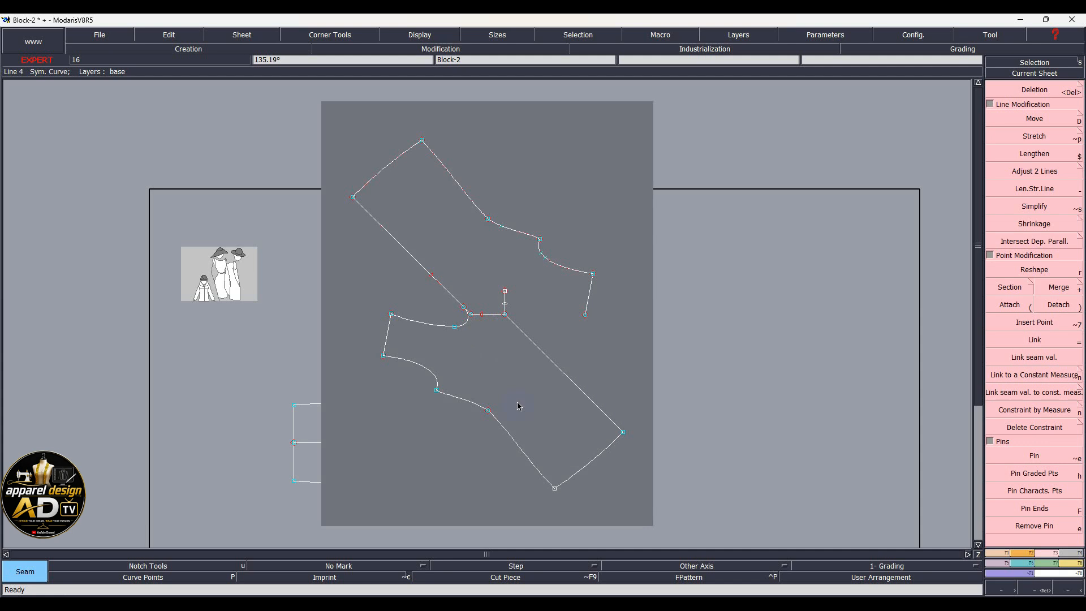
# Extract the seamed bodice piece from its outline and auto-arrange the sheets
pyautogui.click(518, 379)
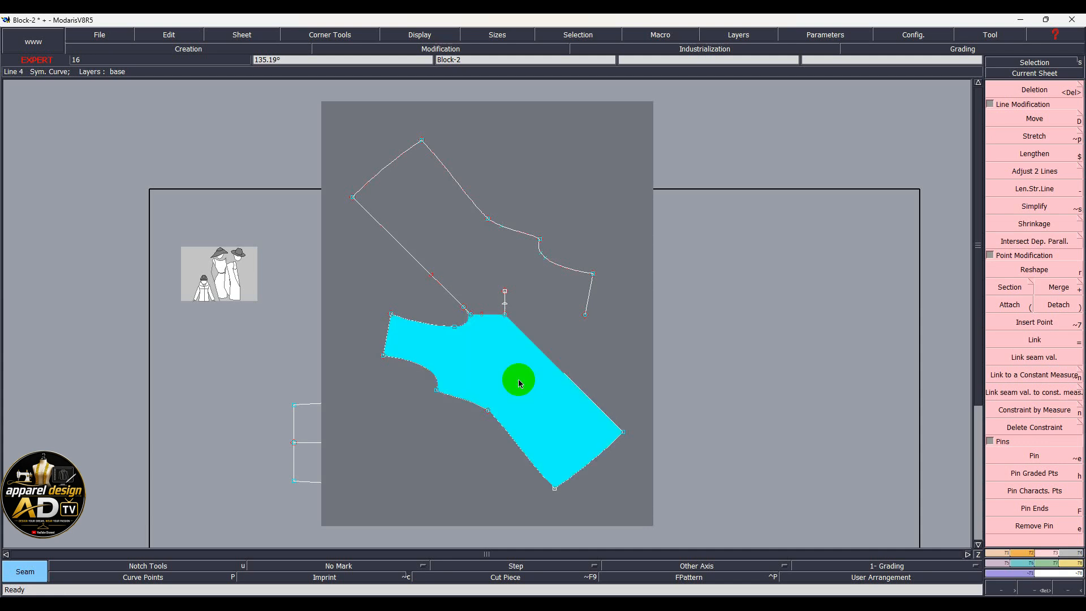
pyautogui.rightClick(493, 433)
pyautogui.press('j')
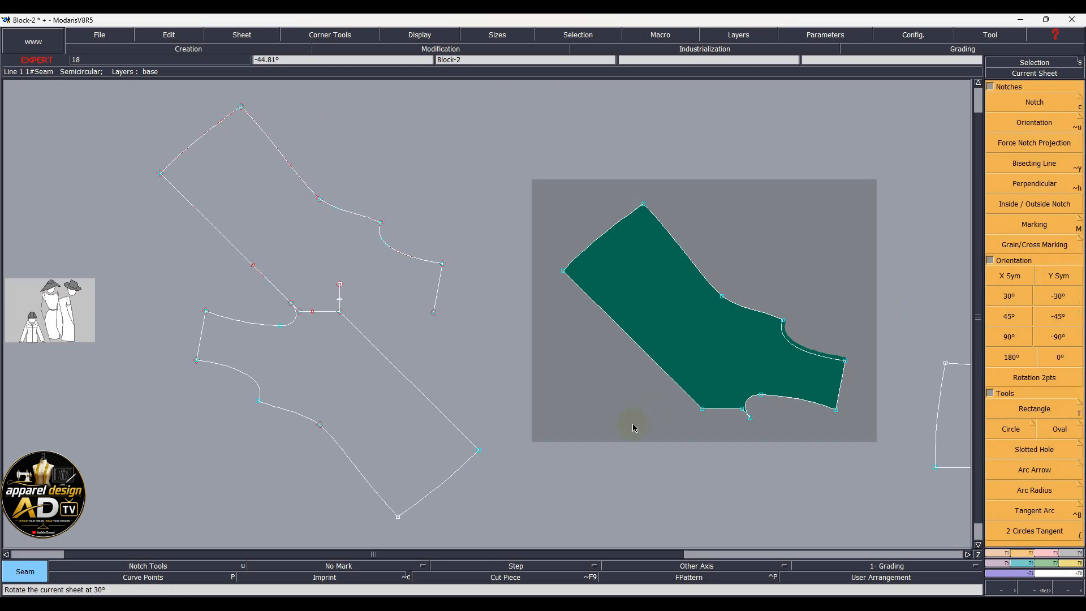
# Marry the extracted piece onto the outline piece's point
pyautogui.press('m')
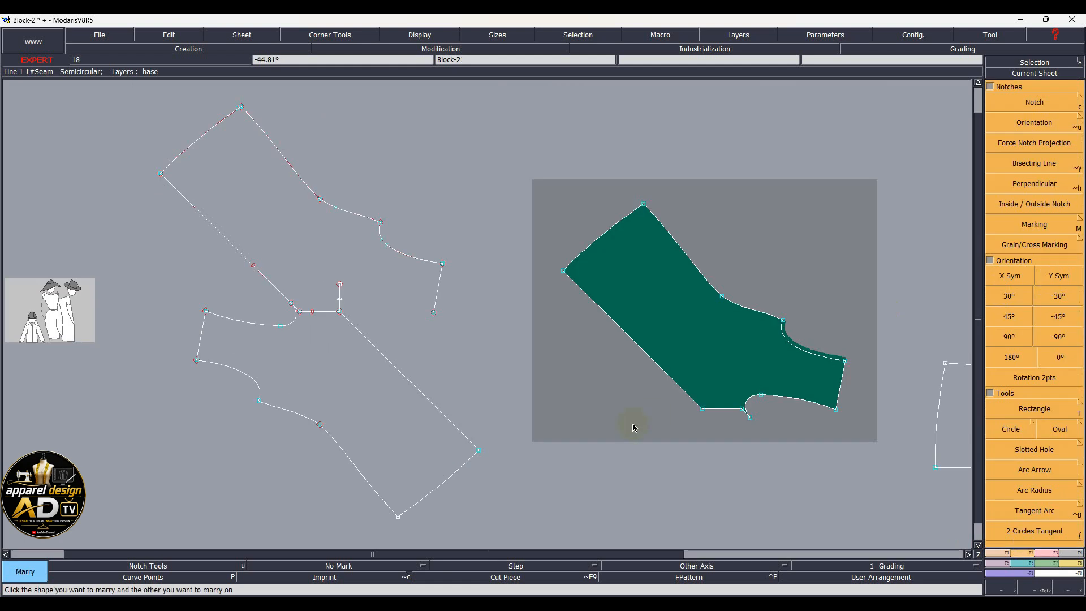
pyautogui.click(847, 365)
pyautogui.click(443, 263)
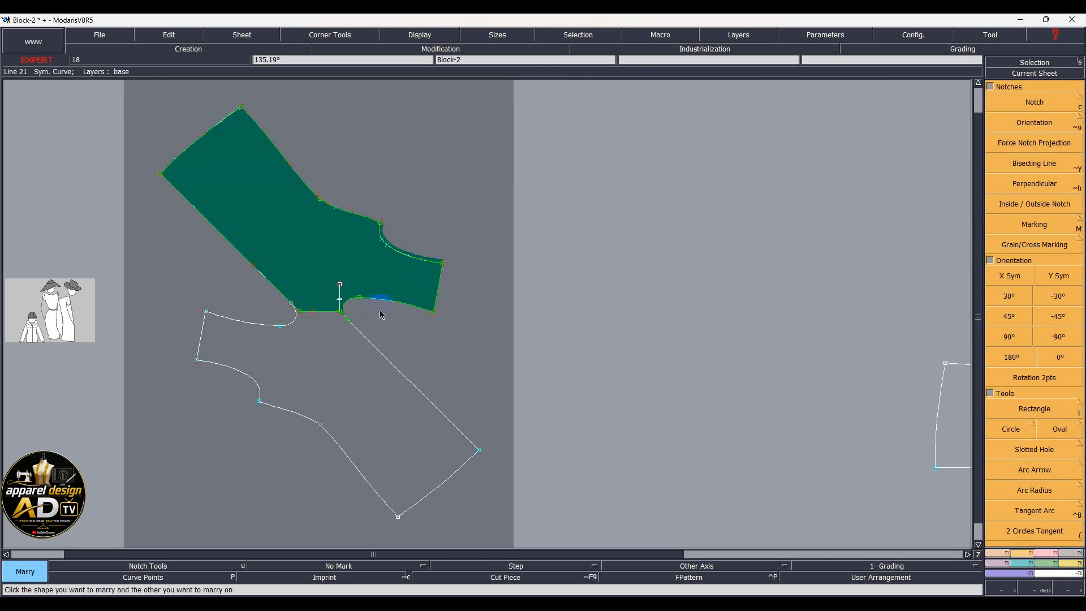
pyautogui.scroll(1, 381, 314)
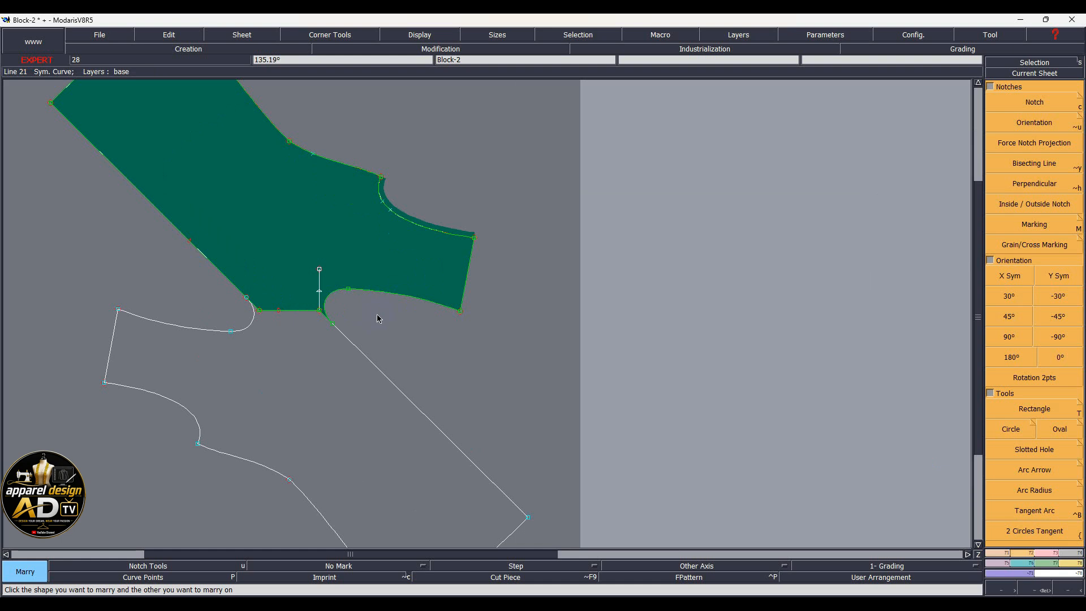
# Divorce the green piece from the outline so the sheets are unlinked again
pyautogui.press('p')
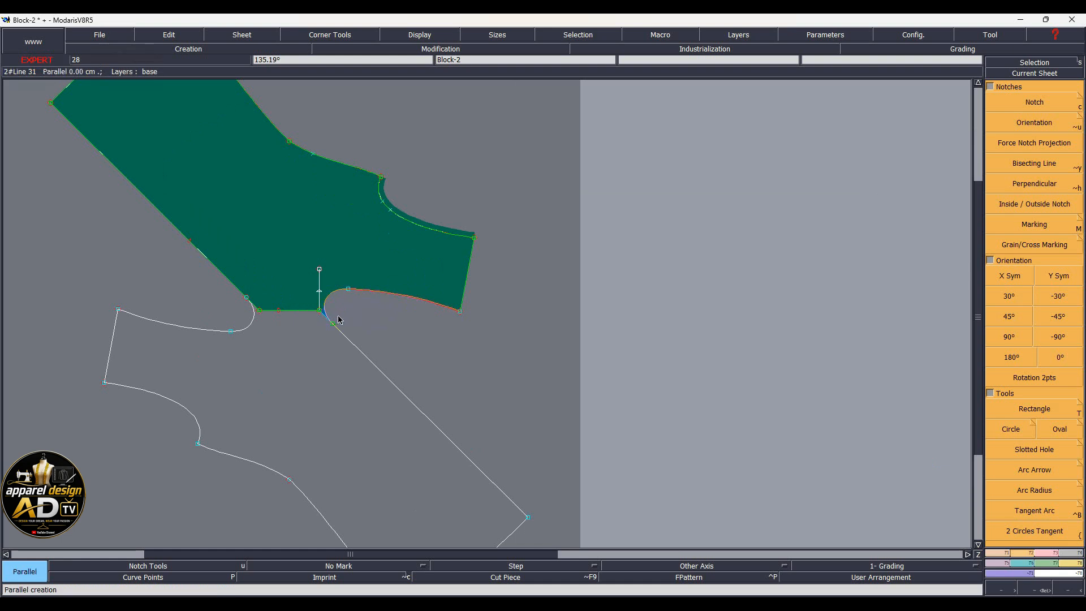
pyautogui.press('Delete')
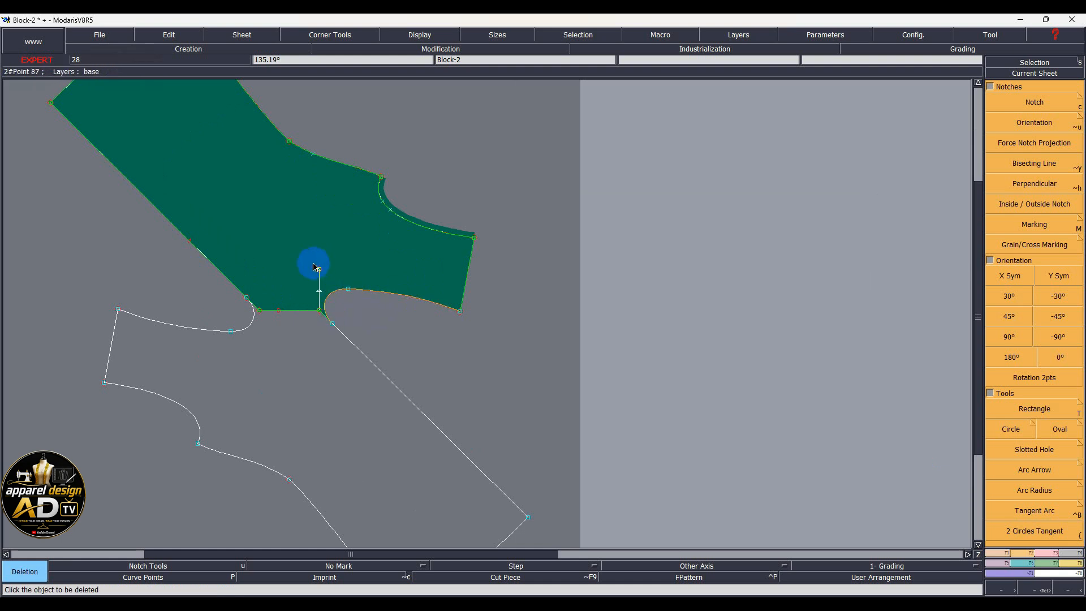
pyautogui.press('d')
pyautogui.click(289, 240)
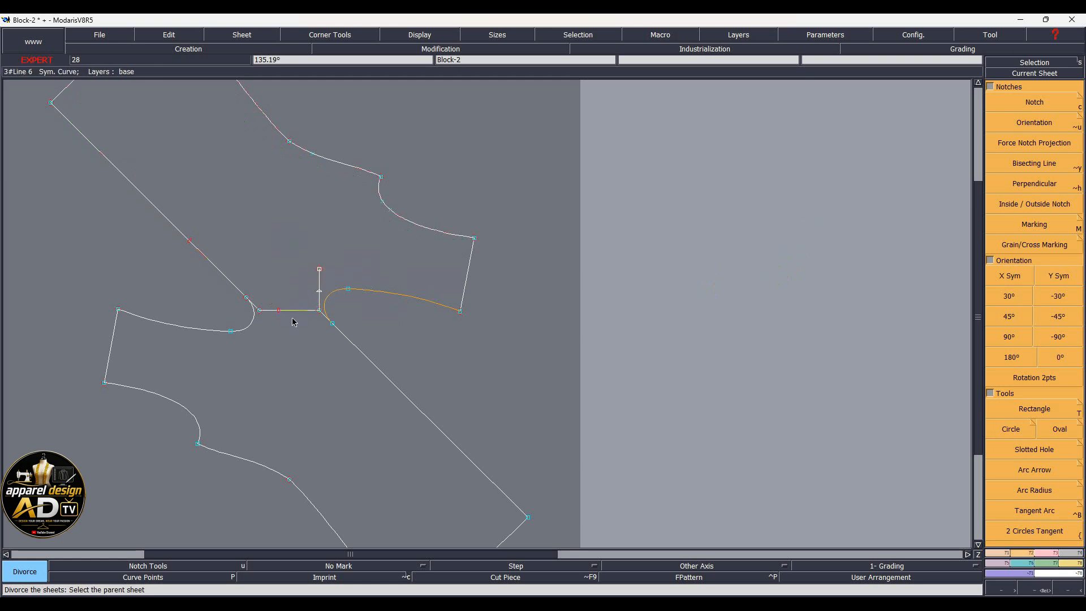
# Delete the short horizontal segment at the underarm
pyautogui.press('Delete')
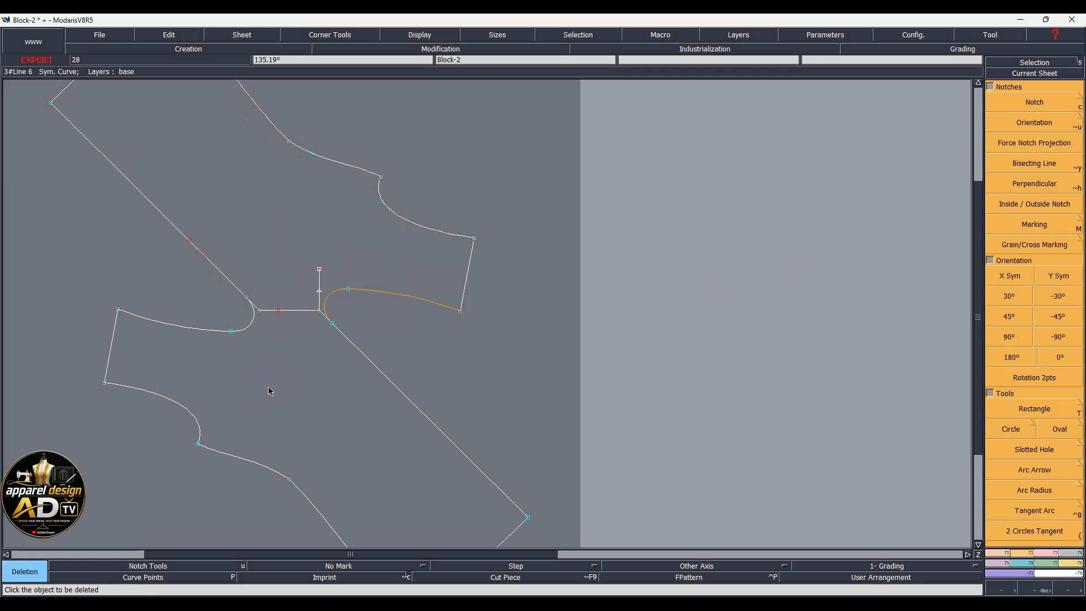
pyautogui.click(291, 314)
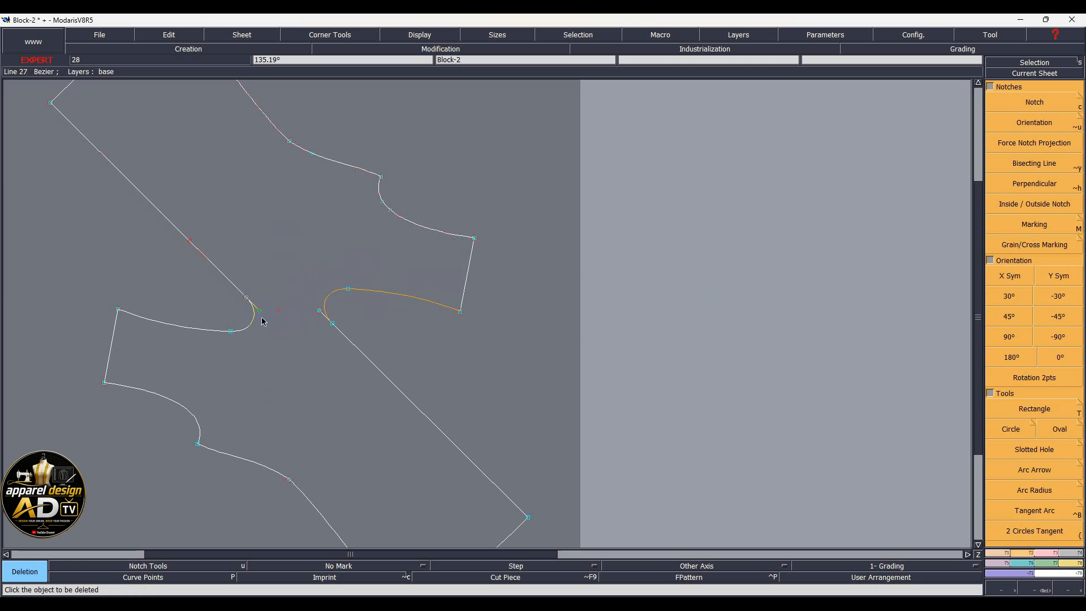
pyautogui.scroll(3, 262, 319)
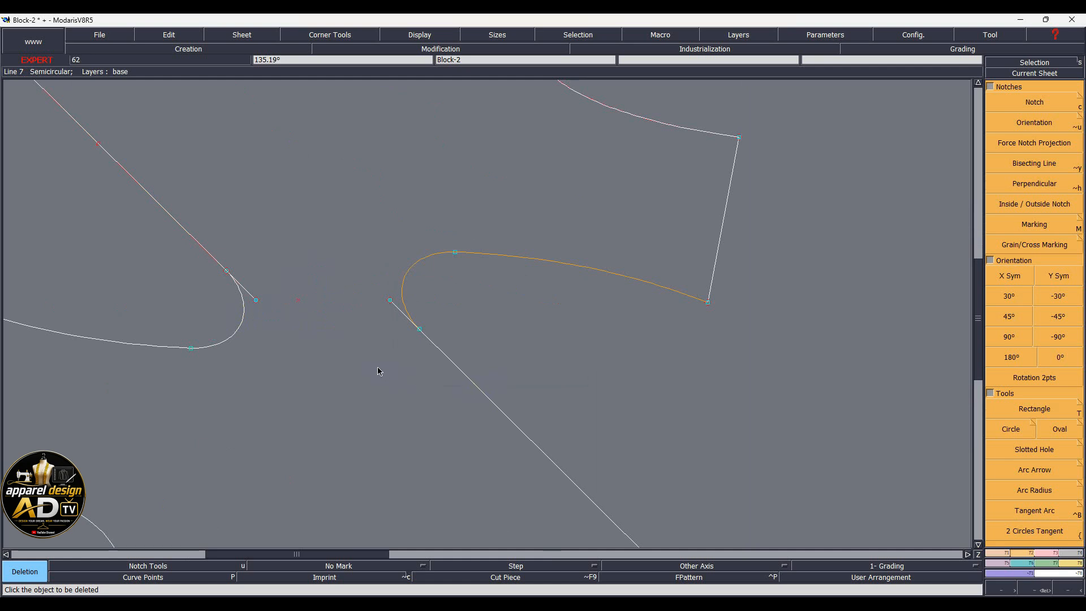
# Turn the long parallel curve and the small arc into free curves
pyautogui.click(1054, 552)
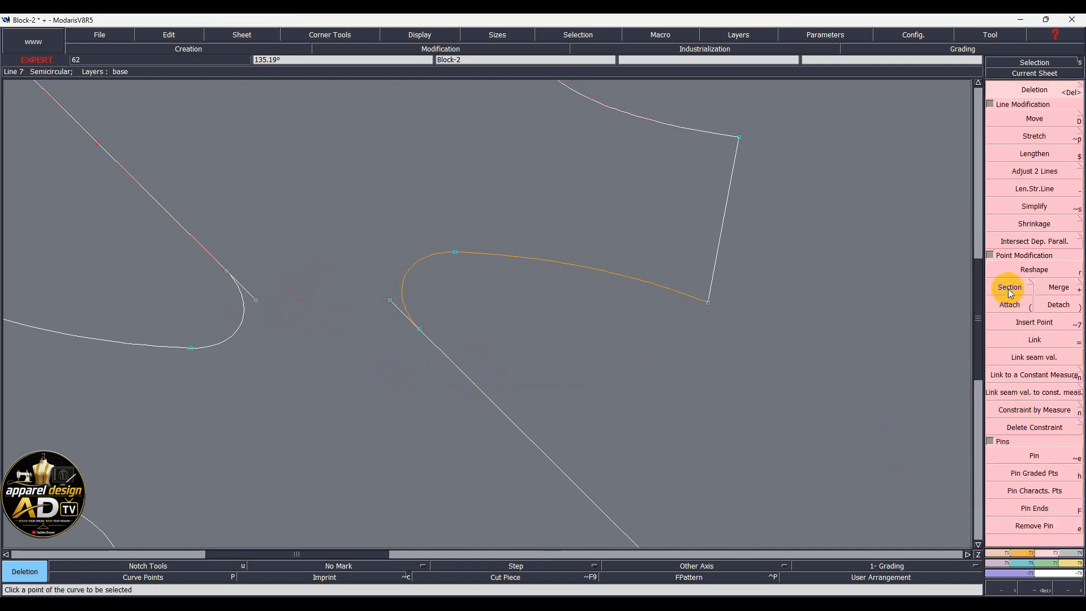
pyautogui.click(1024, 427)
pyautogui.click(649, 281)
pyautogui.click(433, 255)
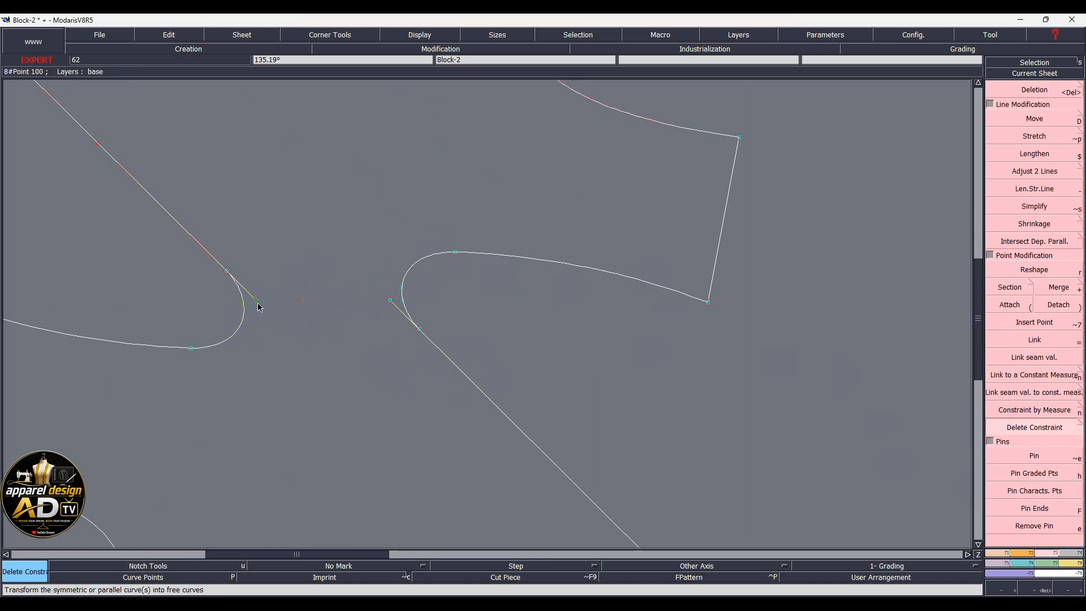
# Delete the stray point between the underarm curves
pyautogui.press('Delete')
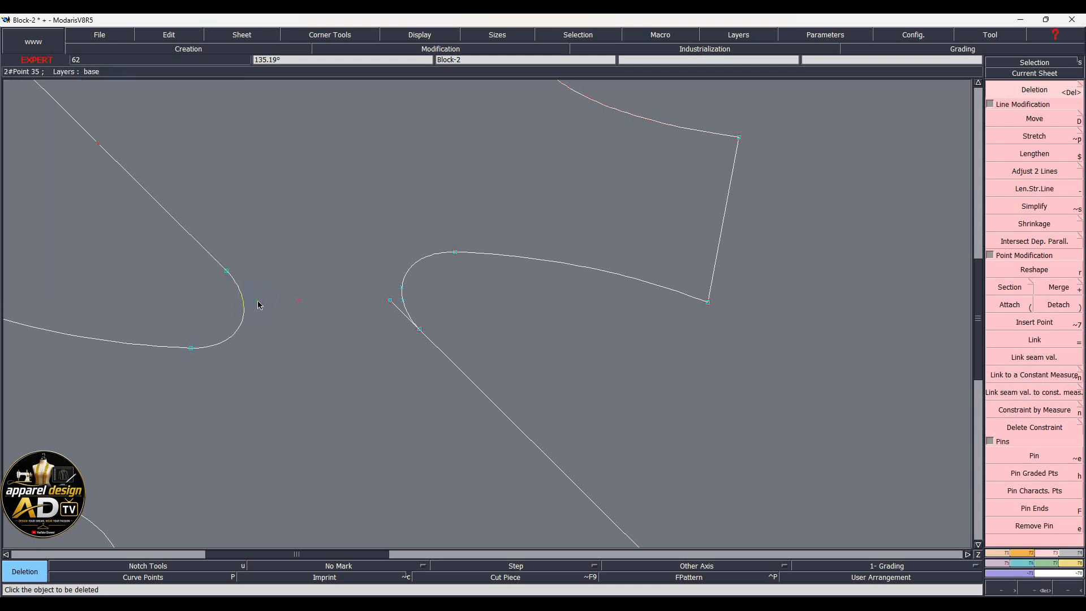
pyautogui.click(298, 302)
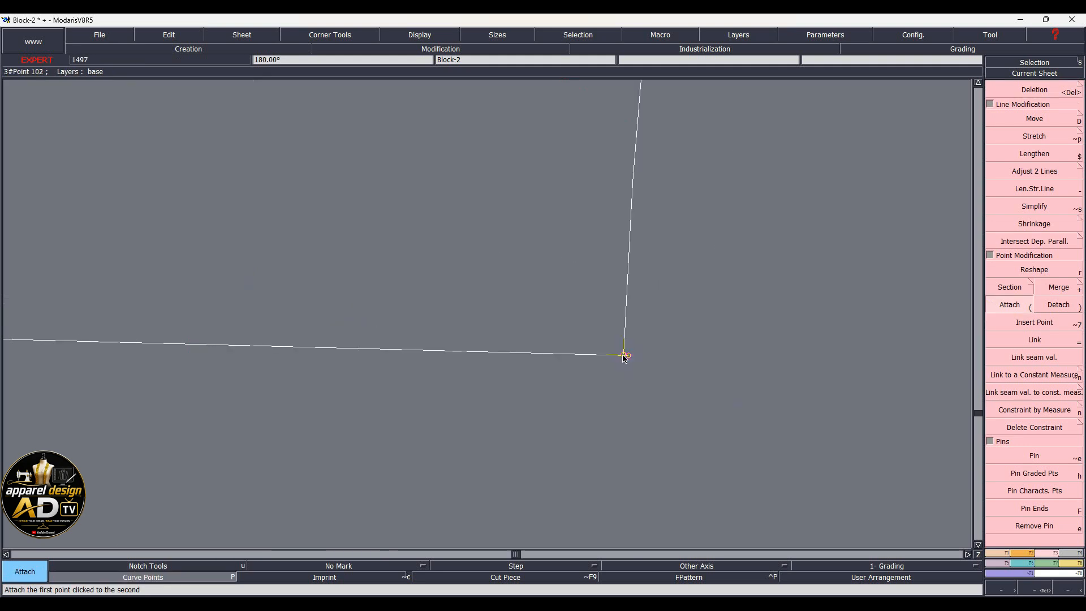
pyautogui.click(623, 355)
# Attach the freed underarm curve end to the corner point and recentre on the sheet
pyautogui.click(629, 356)
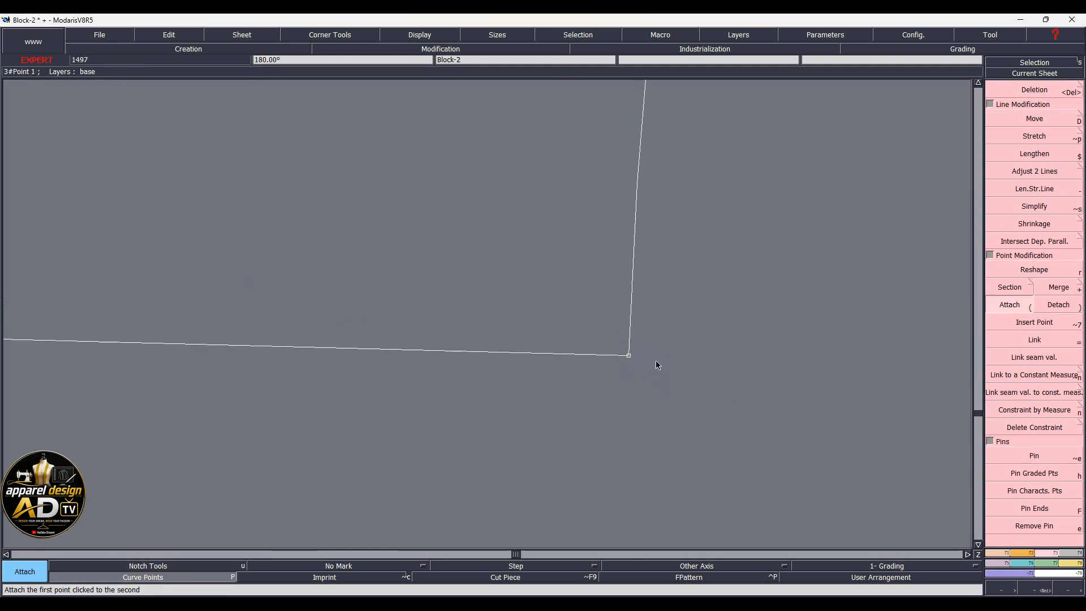
pyautogui.press('Home')
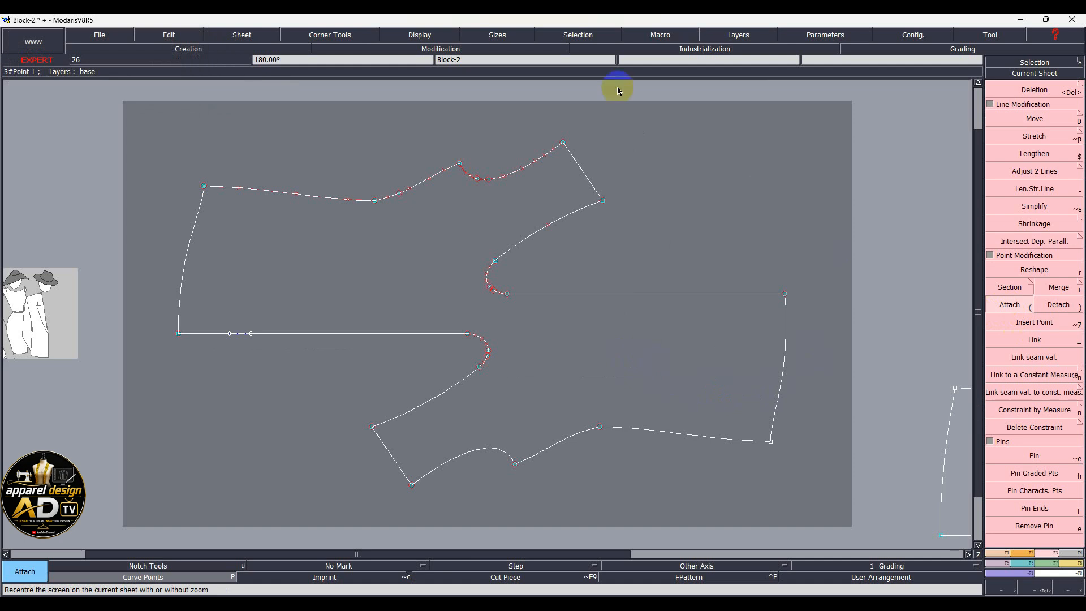
pyautogui.click(172, 579)
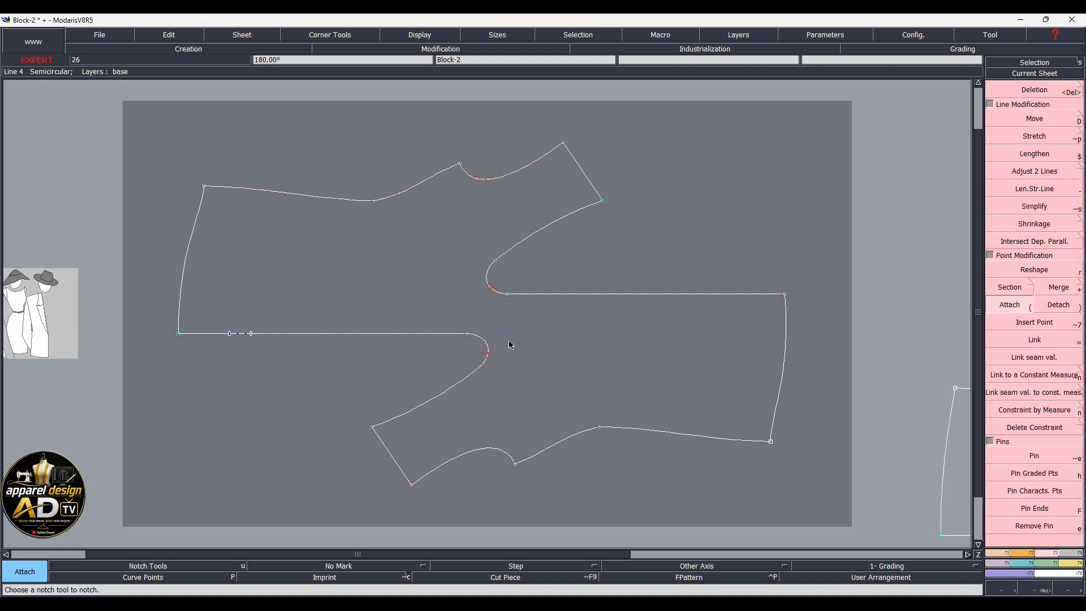
# Save the Block-2 model despite the anomaly warning
pyautogui.hotkey('ctrl', 's')
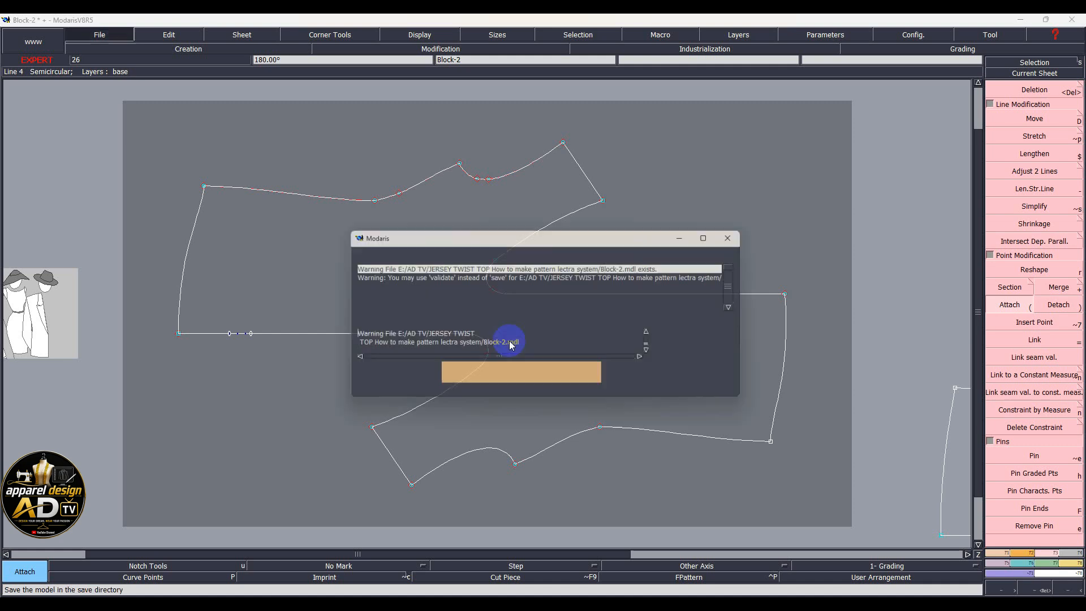
pyautogui.click(475, 378)
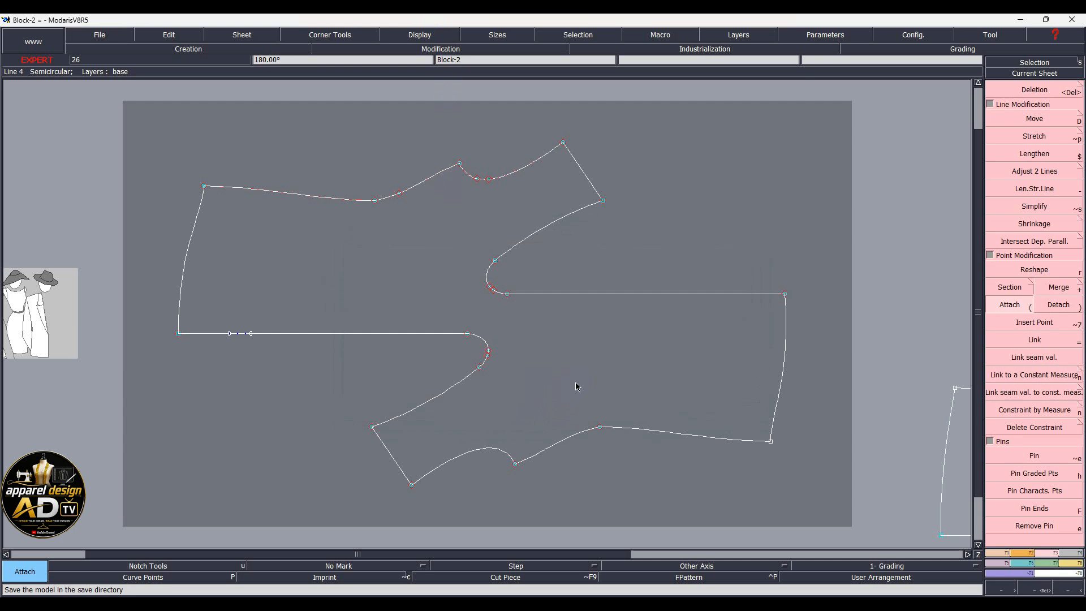
pyautogui.press('j')
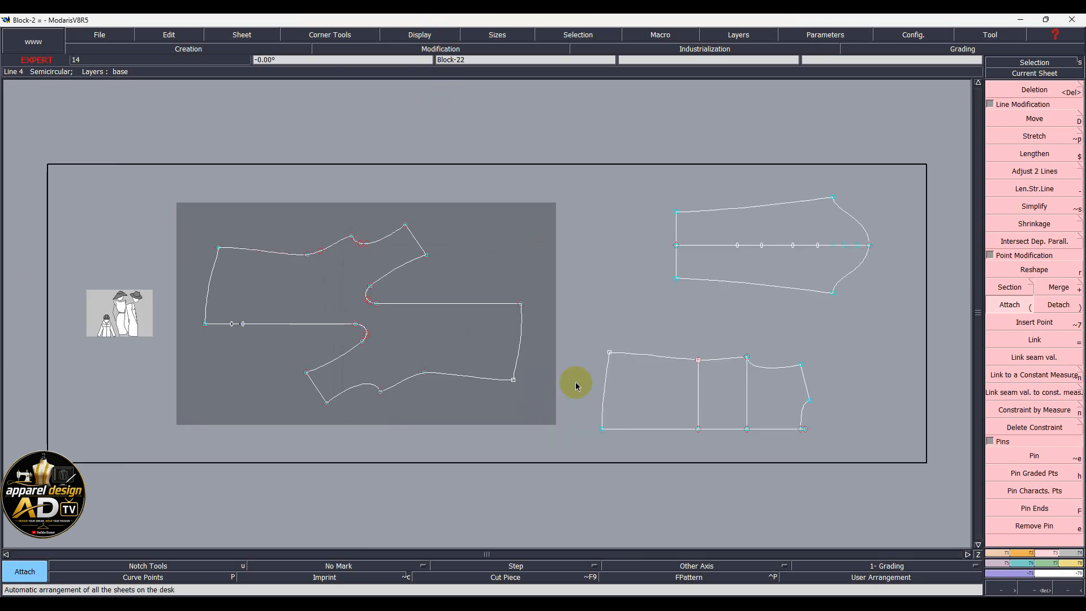
# Delete the tiny stray end segment at Block-22's lower-right hem corner
pyautogui.scroll(3, 850, 432)
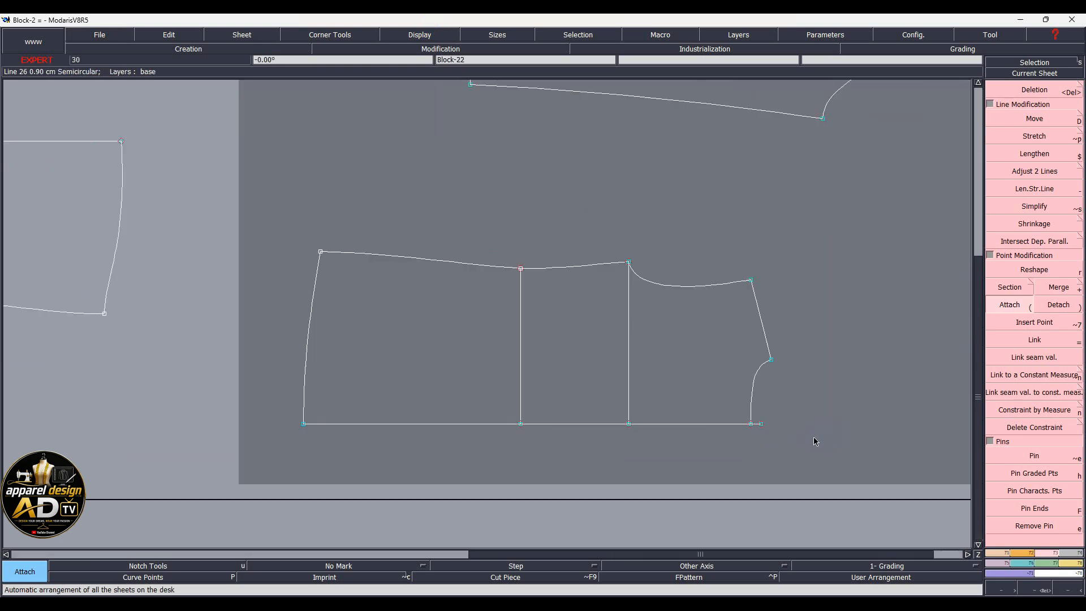
pyautogui.press('Delete')
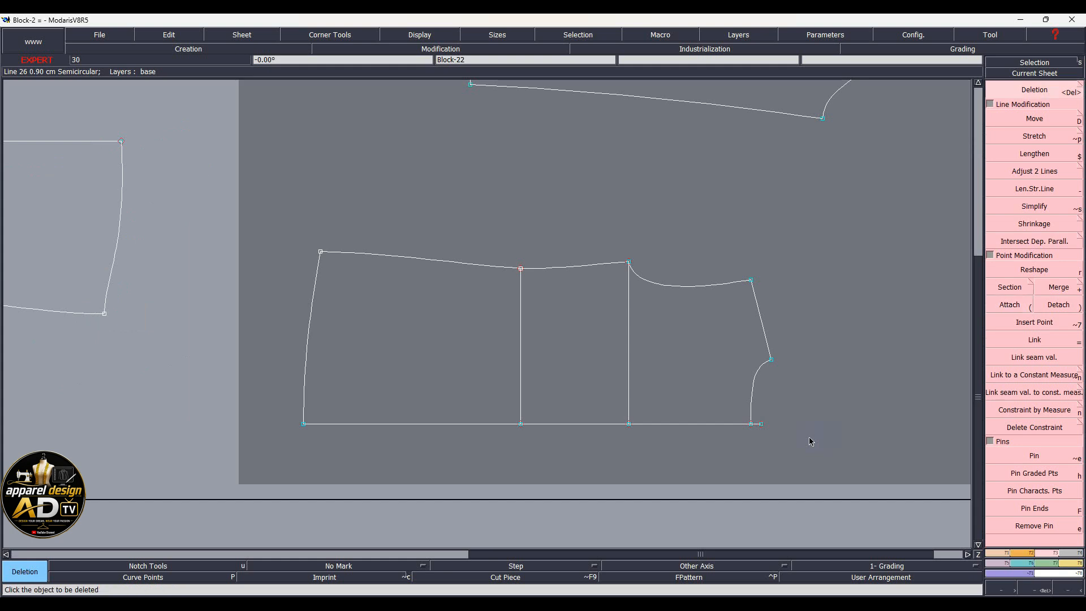
pyautogui.click(761, 424)
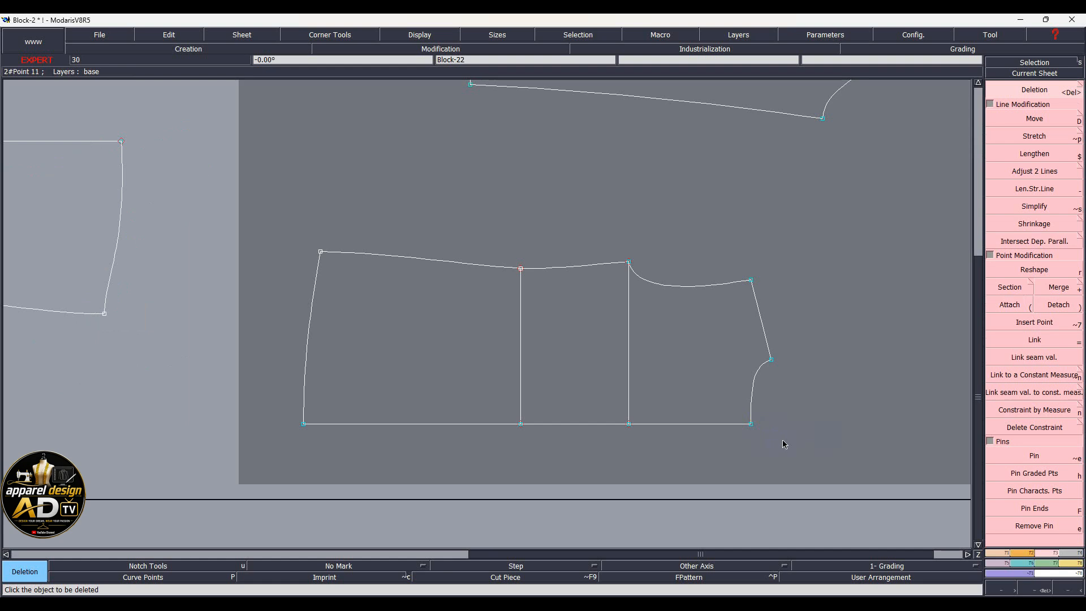
pyautogui.press('j')
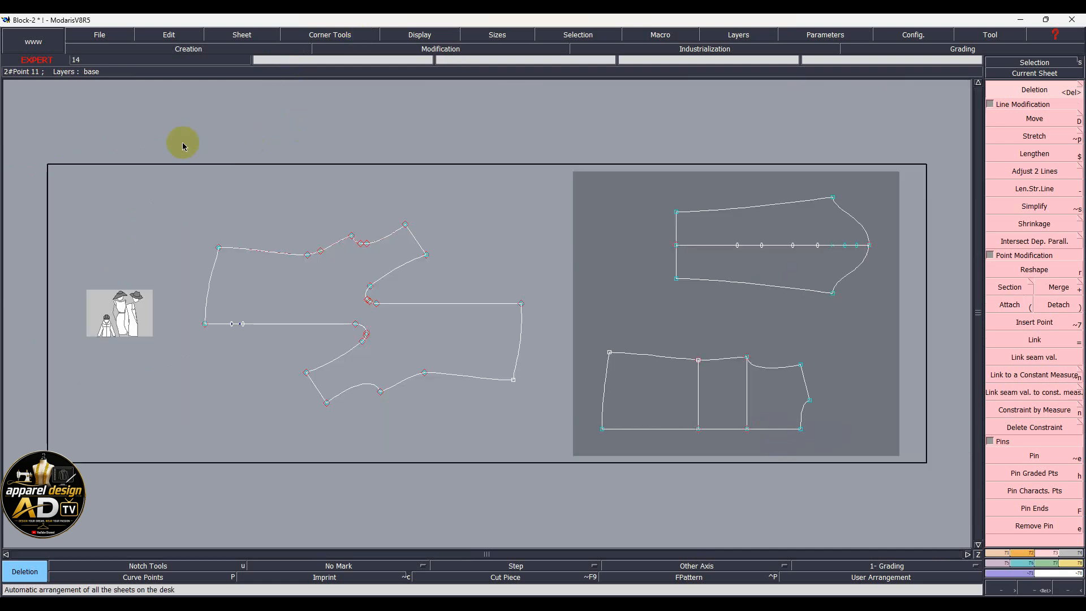
# Select the pattern lines of all pieces on both sheets and open the notch tool palette
pyautogui.click(862, 357)
pyautogui.moveTo(863, 358); pyautogui.dragTo(891, 459)
pyautogui.press('u')
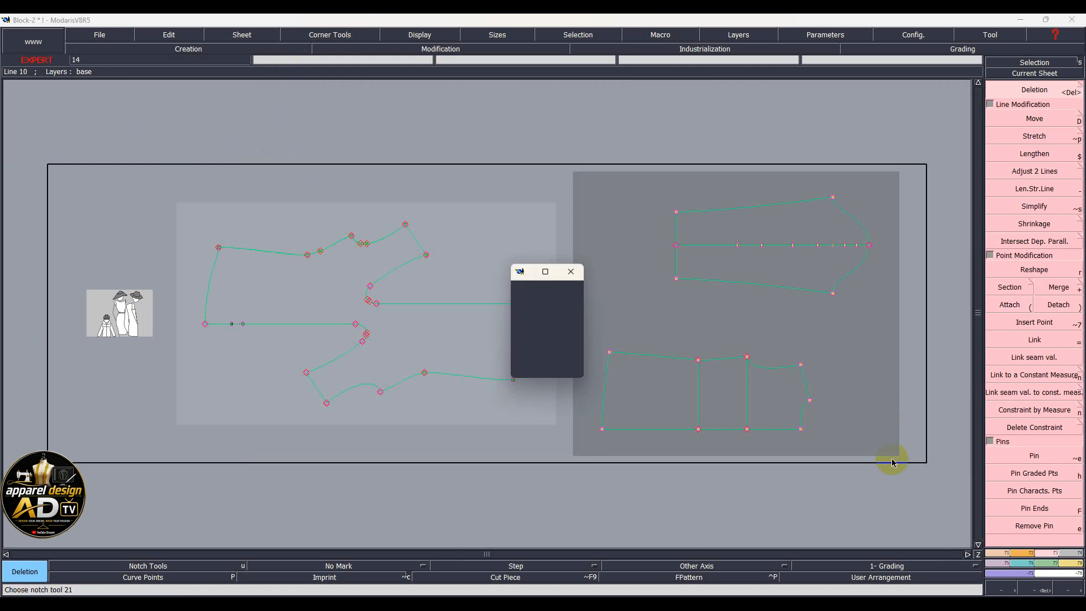
pyautogui.click(533, 369)
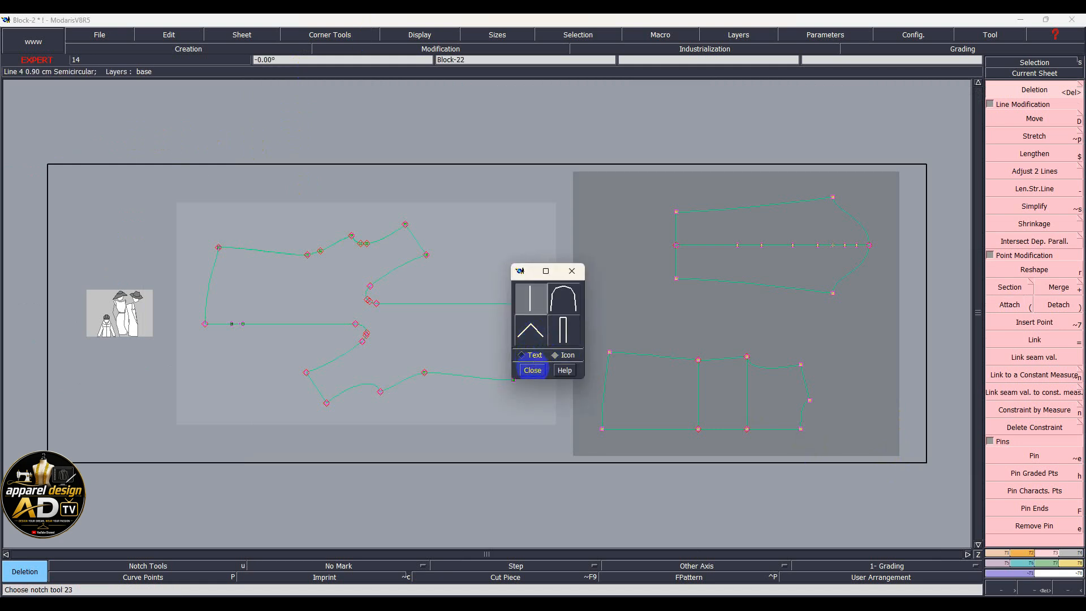
pyautogui.press('u')
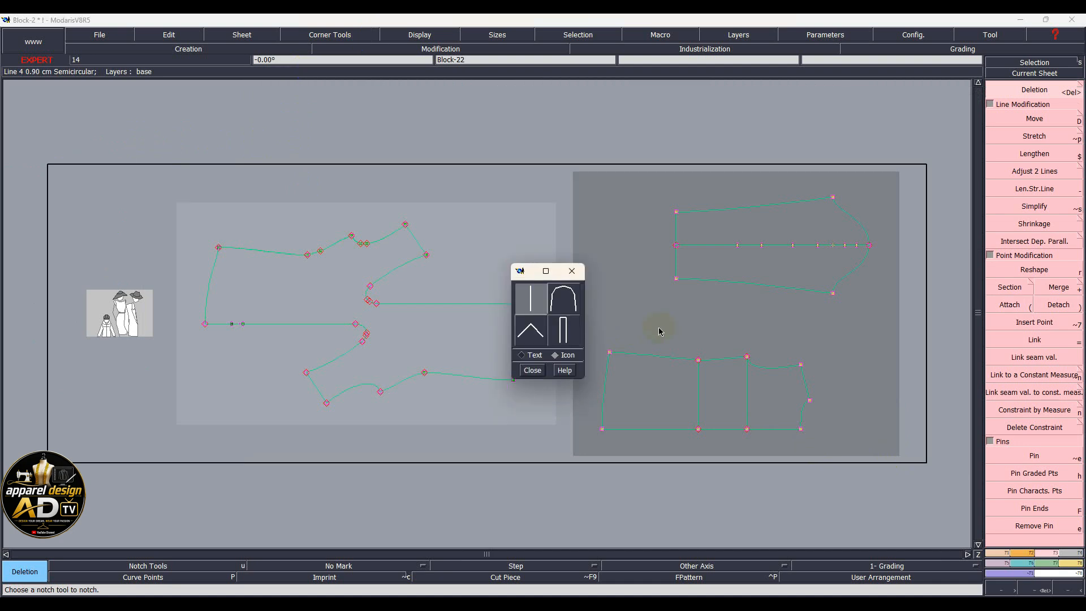
# Give the outlines of the two right-hand pieces a 0.9 cm seam allowance
pyautogui.click(531, 370)
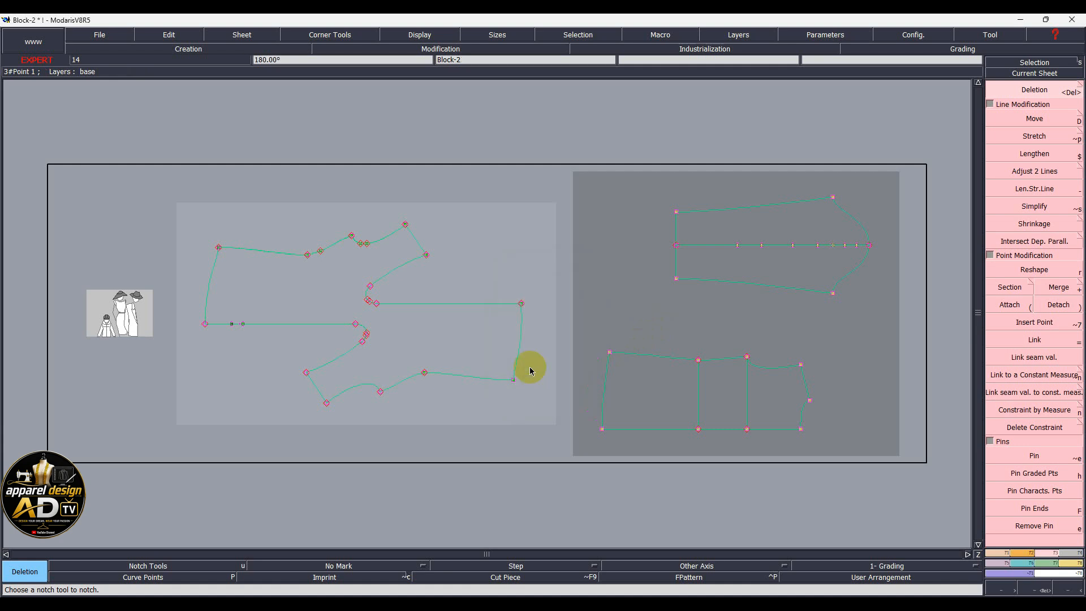
pyautogui.press('c')
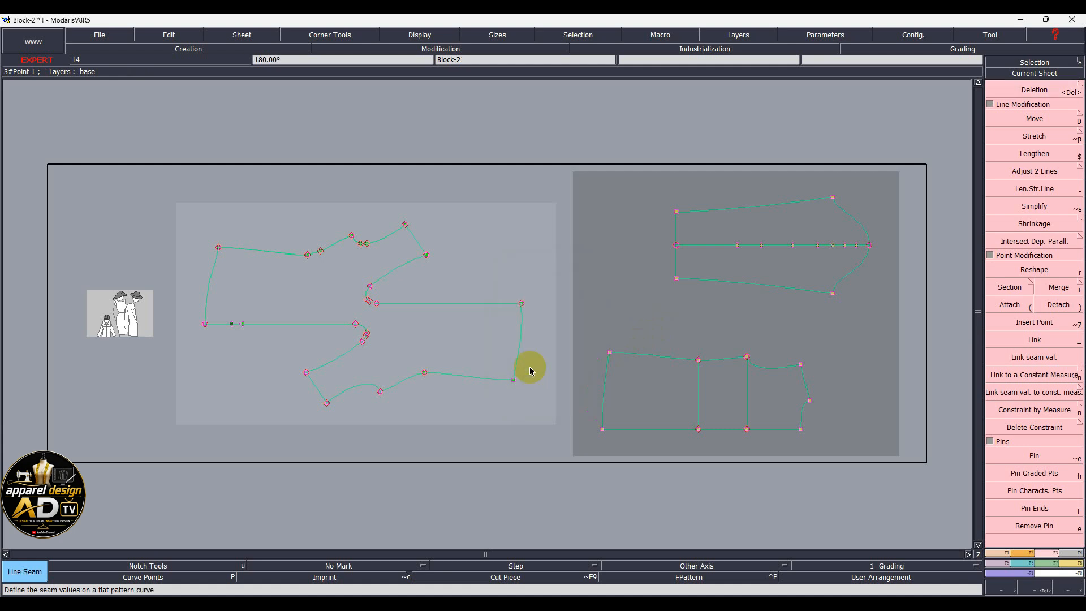
pyautogui.click(740, 204)
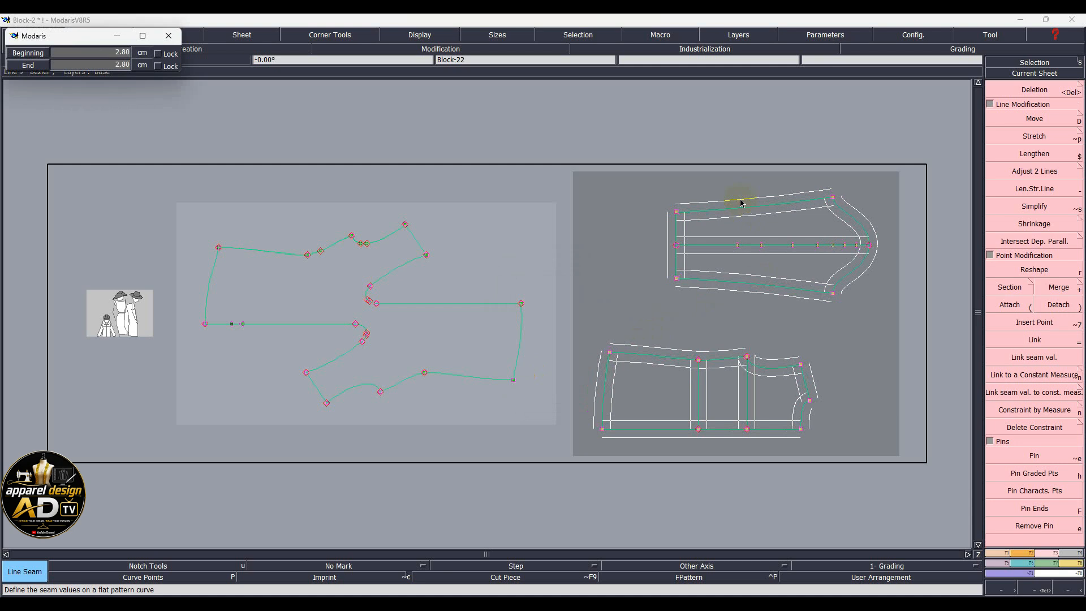
pyautogui.write('.9')
pyautogui.press('Return')
pyautogui.press('Return')
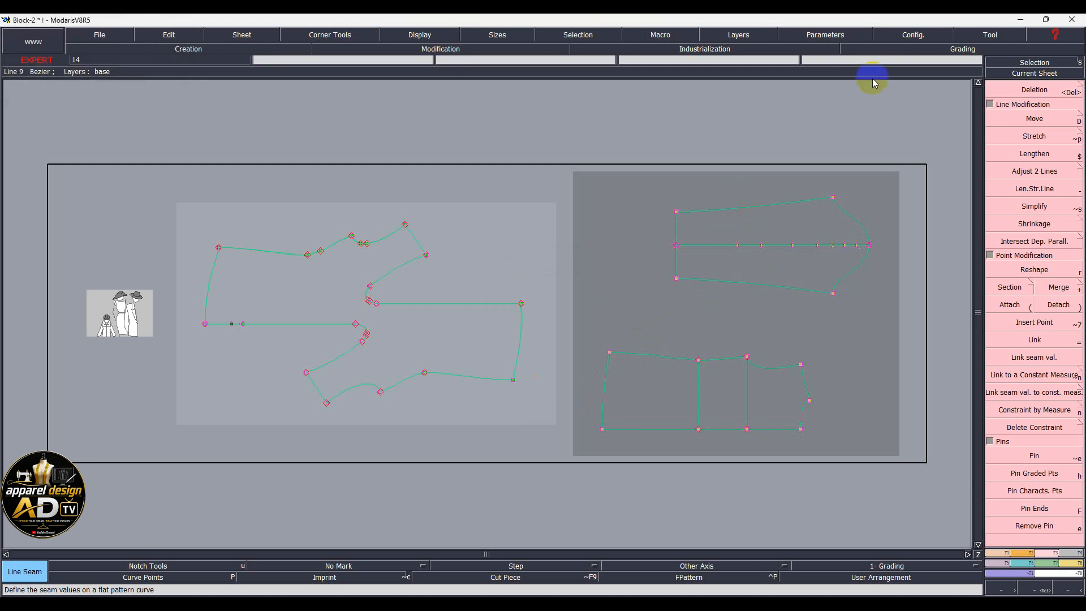
# Set 2 cm beginning and end seams on the end lines of sleeve, lower piece and front
pyautogui.moveTo(633, 174); pyautogui.dragTo(700, 316)
pyautogui.keyDown('shift'); pyautogui.moveTo(582, 326); pyautogui.dragTo(630, 456); pyautogui.keyUp('shift')
pyautogui.moveTo(192, 208)
pyautogui.keyDown('shift'); pyautogui.mouseDown()
pyautogui.moveTo(211, 245)
pyautogui.moveTo(221, 348)
pyautogui.mouseUp(); pyautogui.keyUp('shift')
pyautogui.keyDown('shift'); pyautogui.moveTo(502, 280); pyautogui.dragTo(547, 417); pyautogui.keyUp('shift')
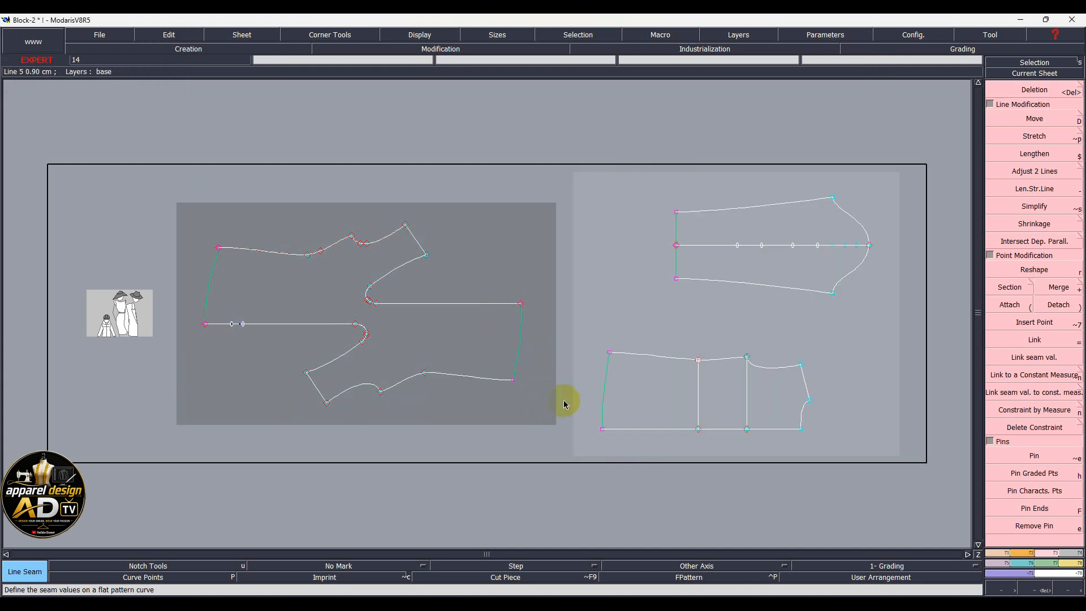
pyautogui.click(603, 383)
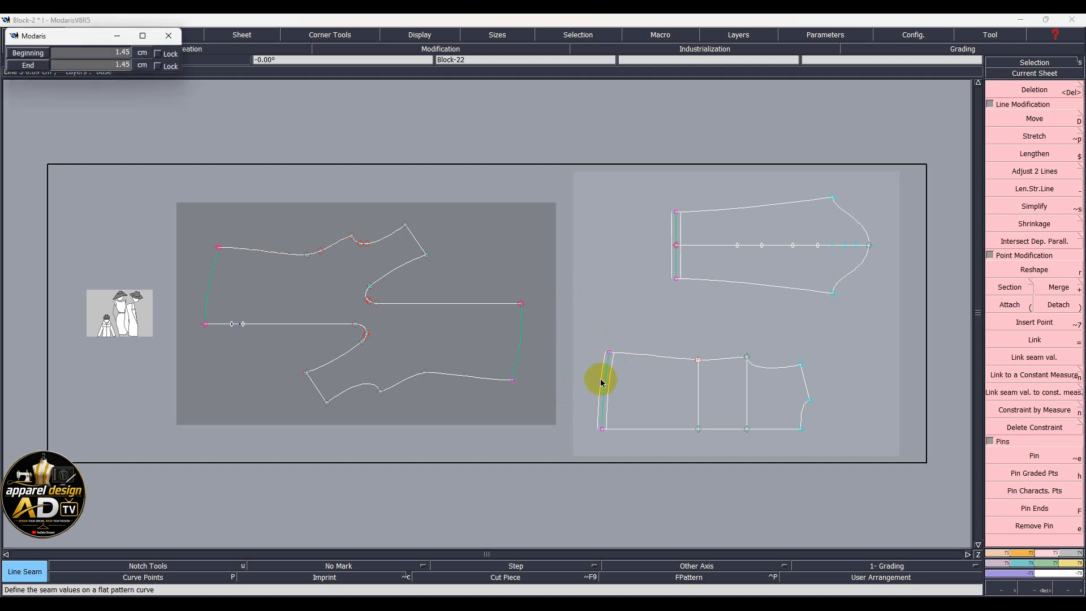
pyautogui.press('BackSpace')
pyautogui.write('2')
pyautogui.press('Tab')
pyautogui.write('2')
pyautogui.press('Return')
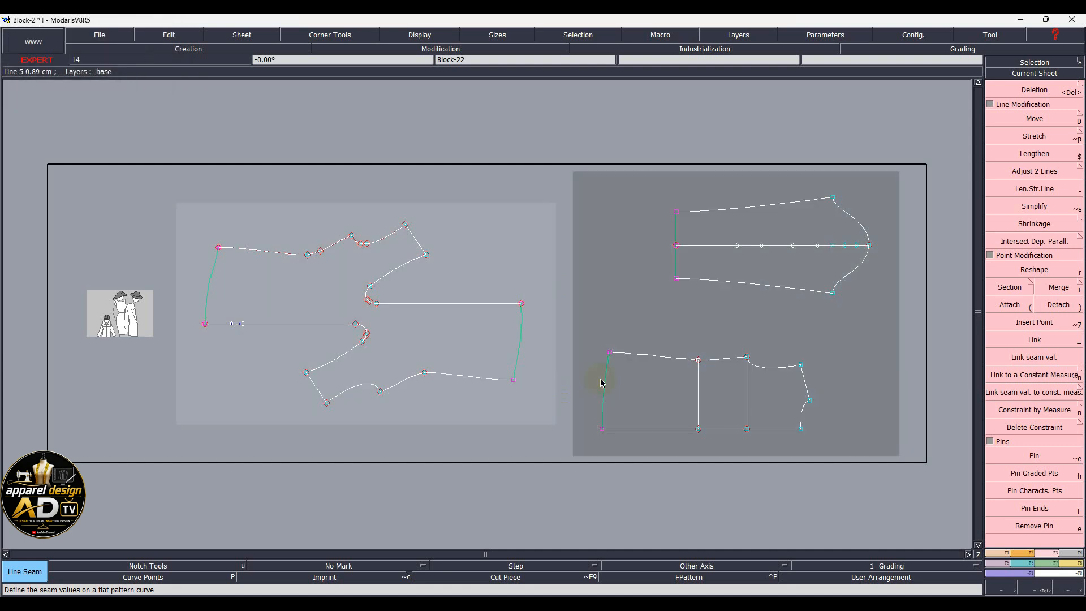
# Attach the kimono front's top-left corner point onto its curve
pyautogui.click(446, 342)
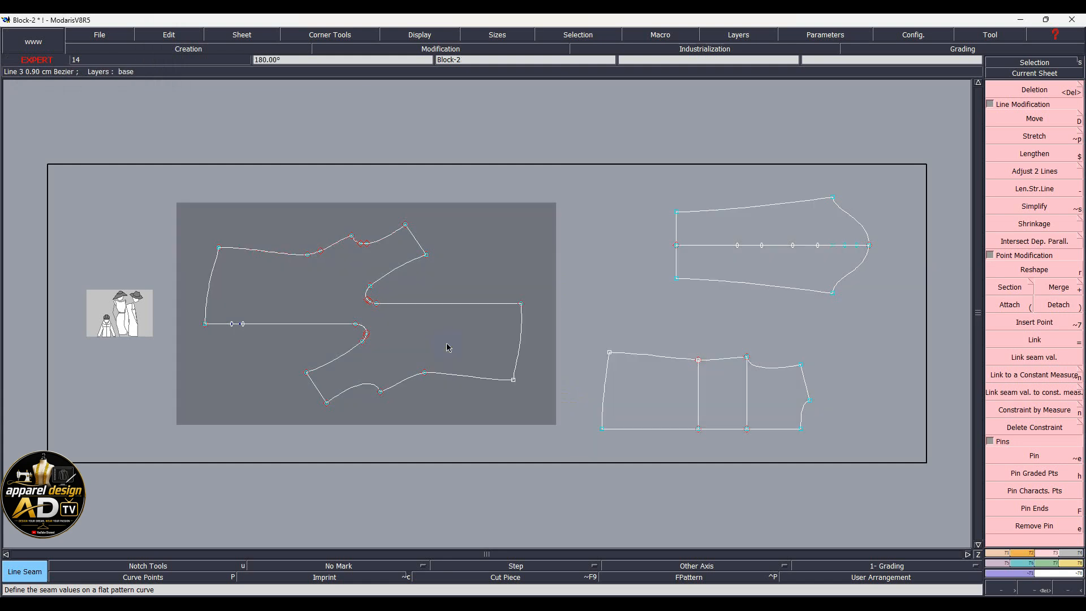
pyautogui.scroll(2, 229, 249)
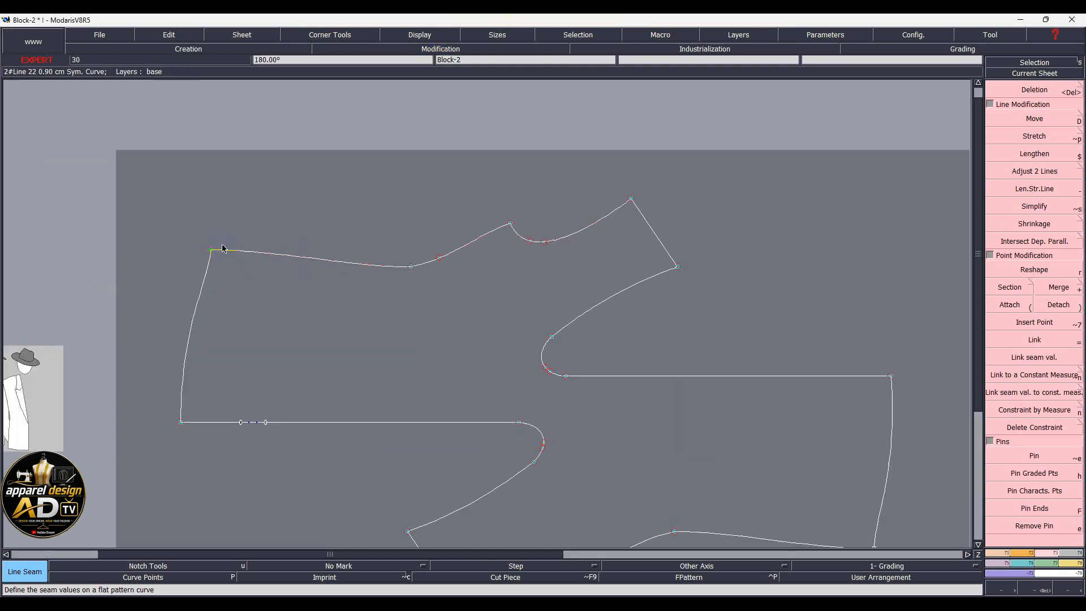
pyautogui.scroll(2, 236, 262)
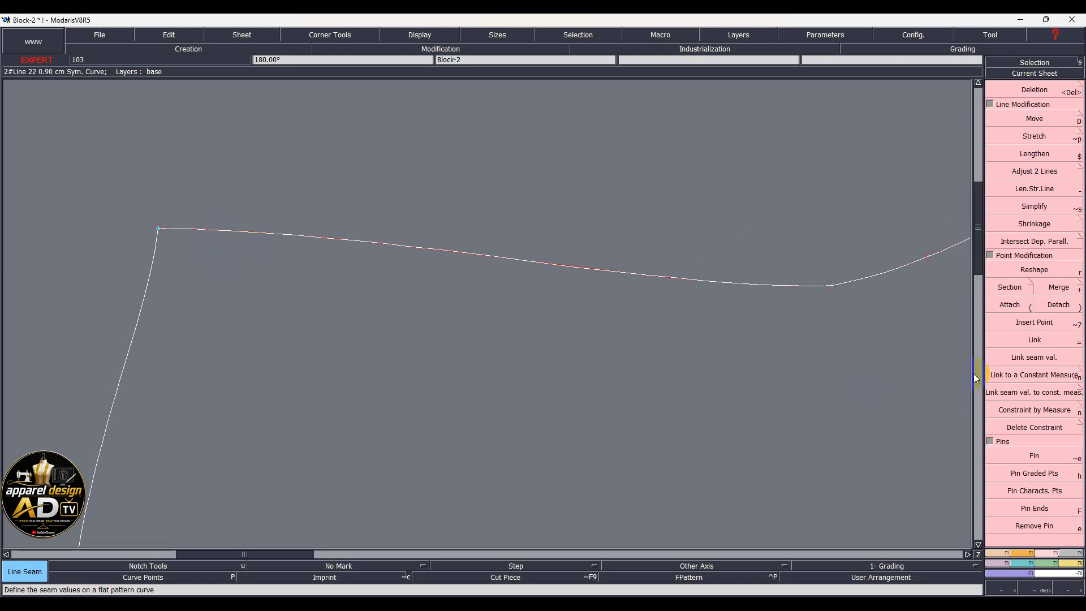
pyautogui.click(1009, 304)
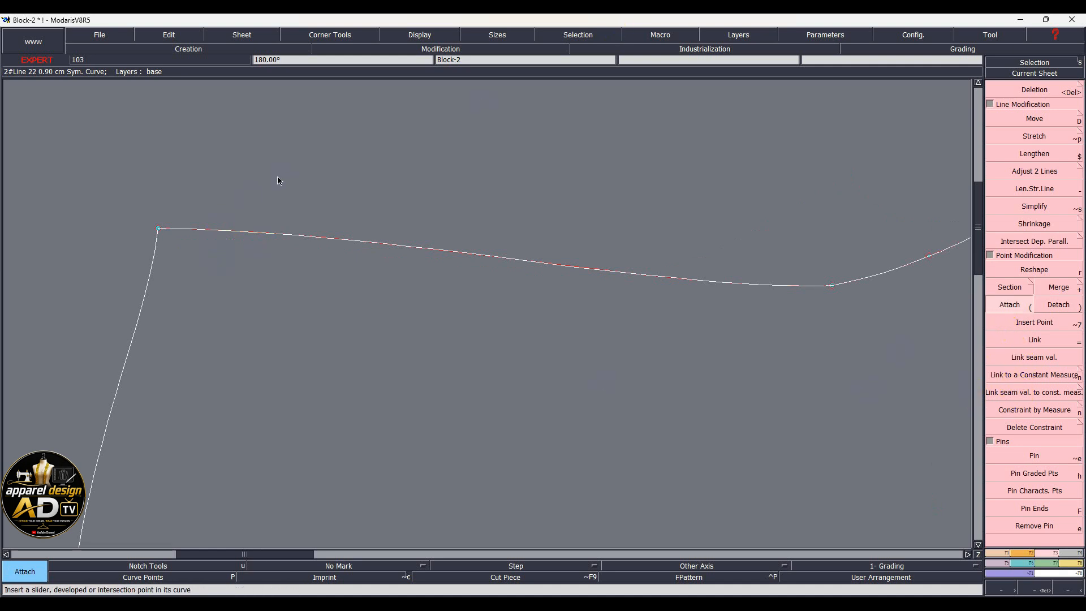
pyautogui.click(158, 229)
pyautogui.press('Home')
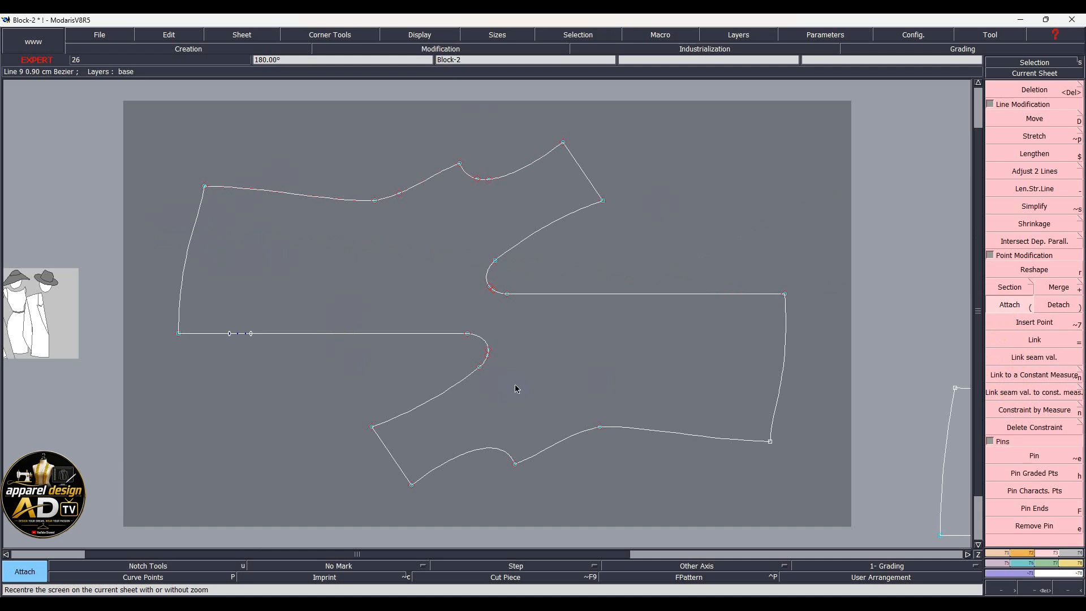
# Extract the kimono front as a seamed piece and show its title block (cut area 3396.00)
pyautogui.hotkey('shift', 's')
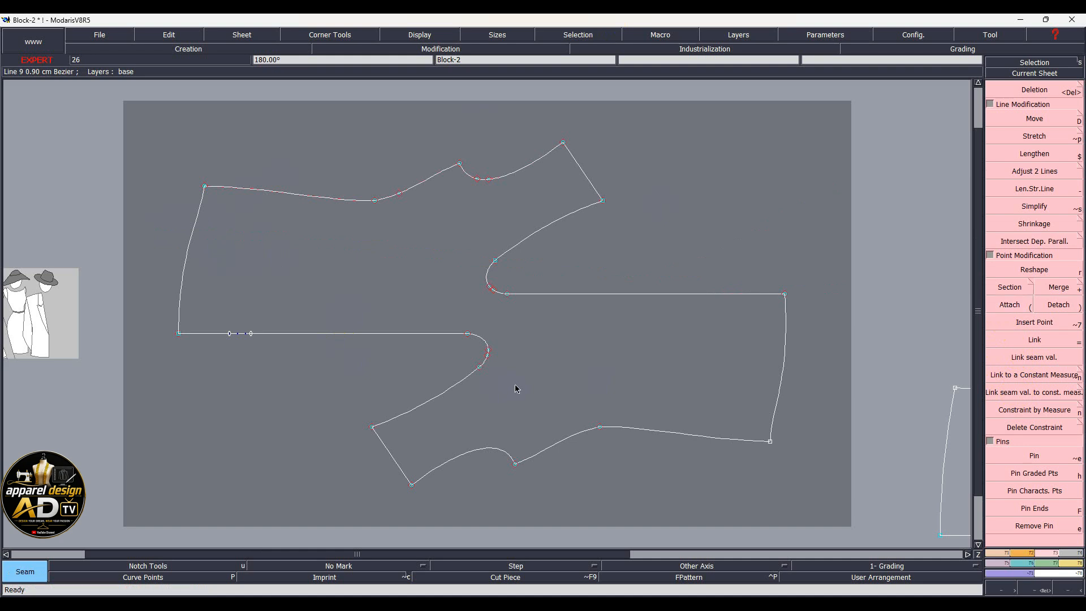
pyautogui.moveTo(419, 266); pyautogui.dragTo(571, 358)
pyautogui.click(571, 356)
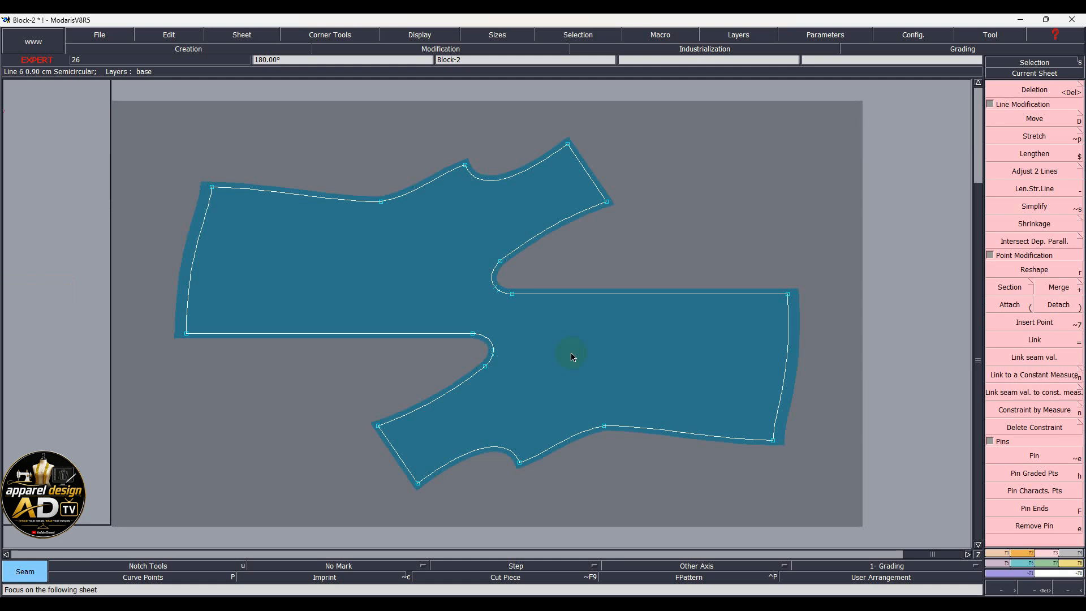
pyautogui.hotkey('ctrl', 'u')
pyautogui.press('Home')
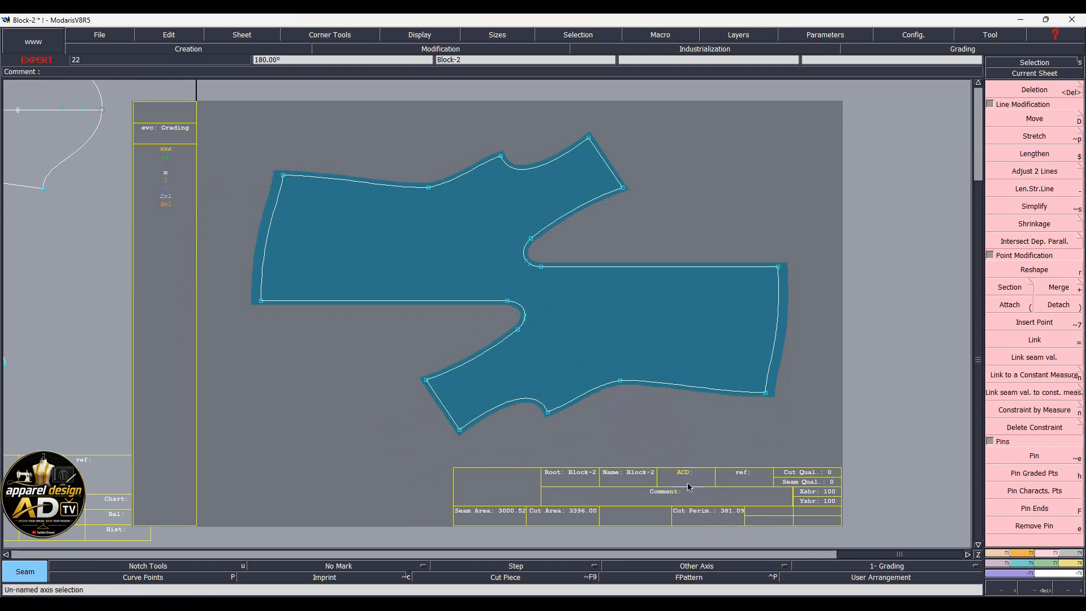
# Enter 'Front Ax1' as the seamed front's title block comment and arrange all sheets
pyautogui.hotkey('ctrl', 'u')
pyautogui.click(685, 492)
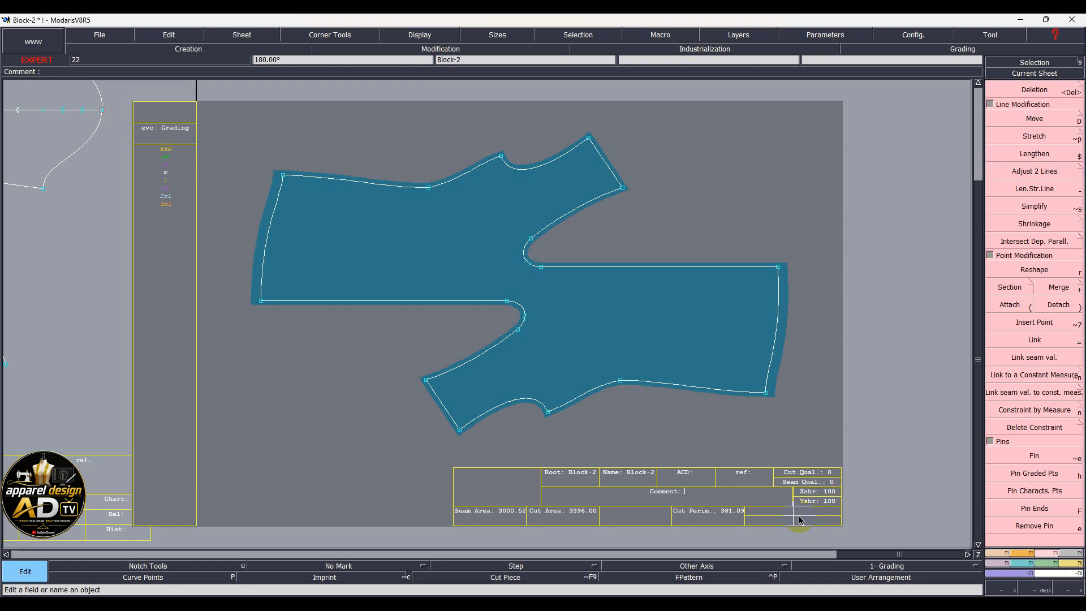
pyautogui.write('Front')
pyautogui.write('Ax1')
pyautogui.press('Return')
pyautogui.press('7')
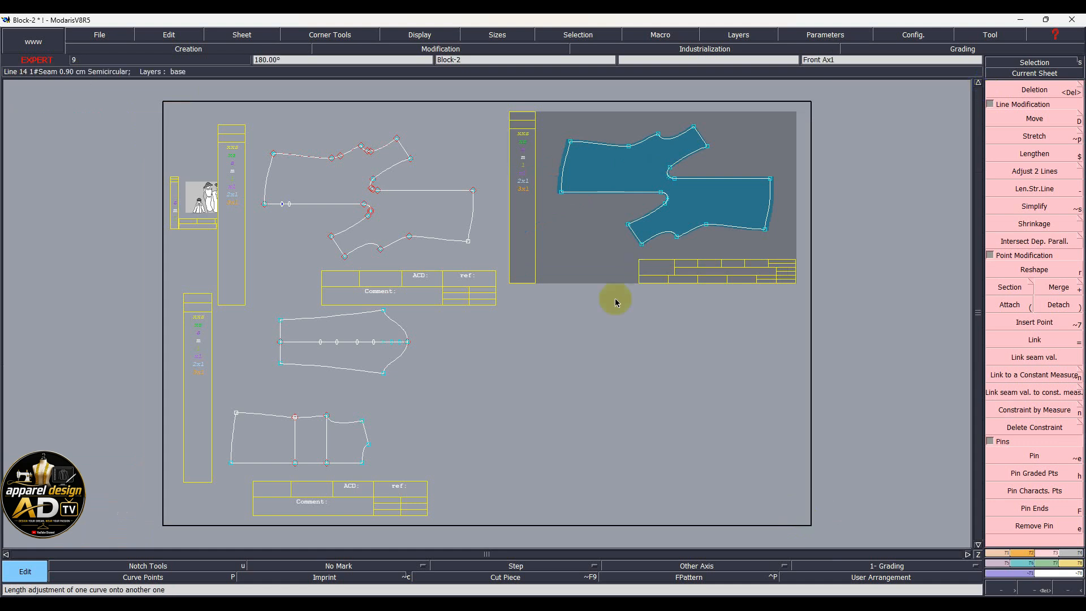
# Make the Block-22 seamed bodice sheet the current sheet
pyautogui.click(194, 55)
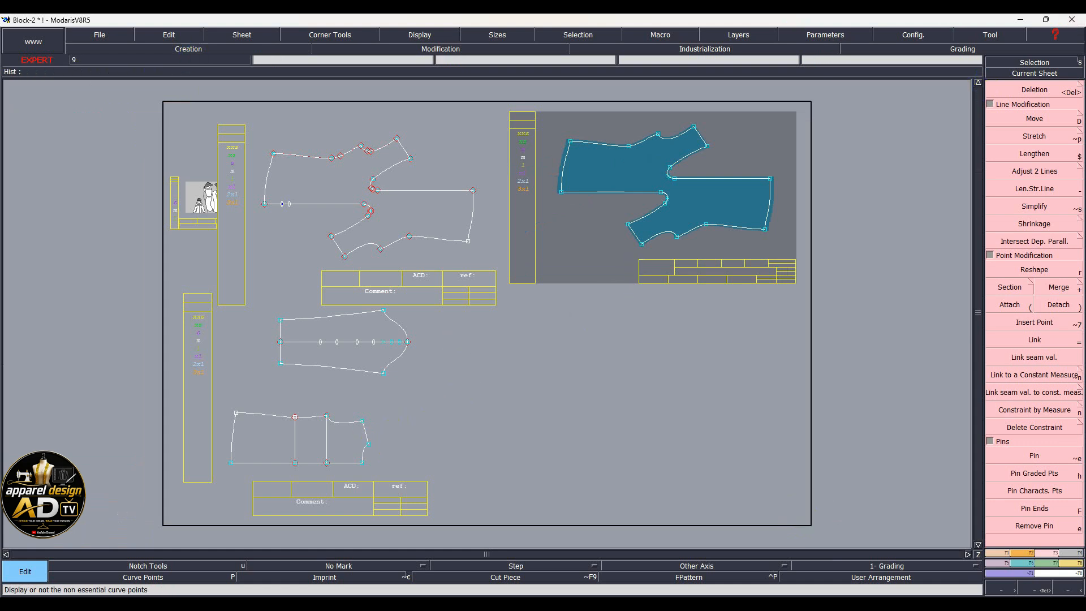
pyautogui.click(274, 510)
pyautogui.scroll(2, 274, 509)
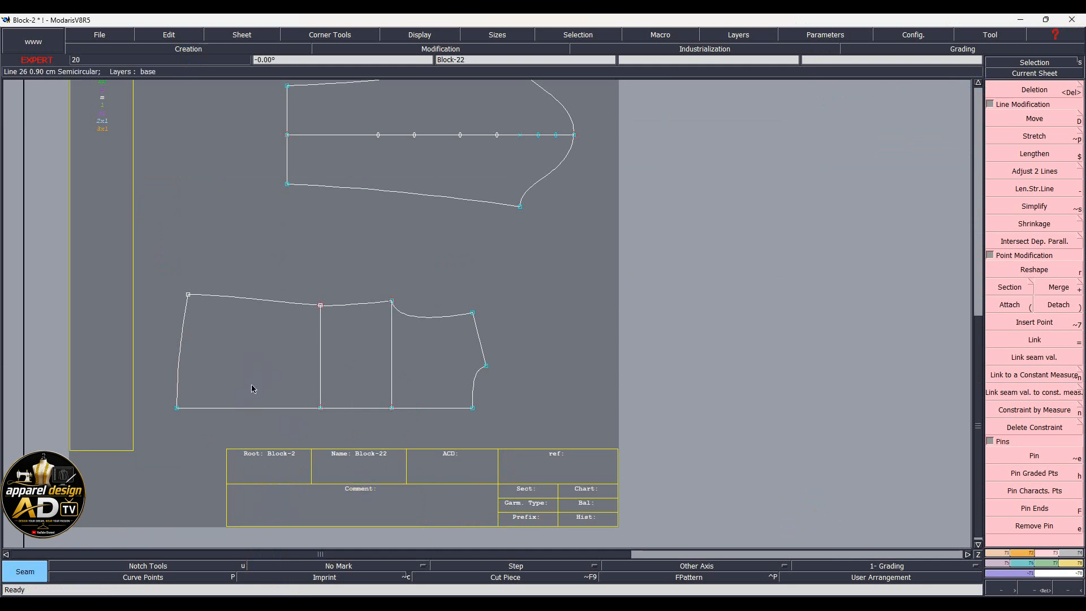
pyautogui.click(408, 373)
pyautogui.click(812, 532)
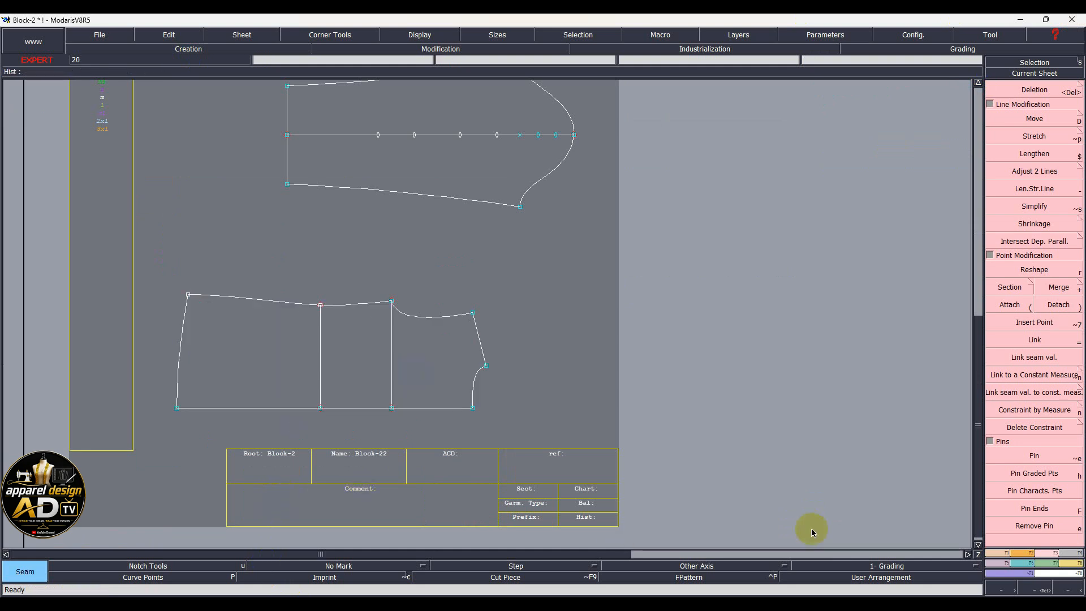
pyautogui.press('pageup')
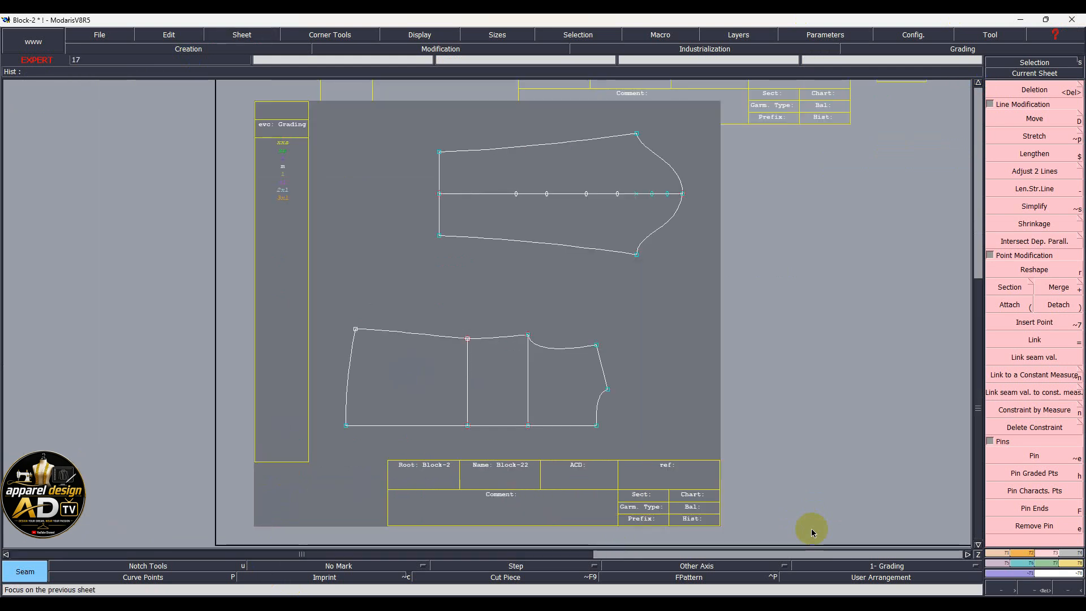
pyautogui.press('pagedown')
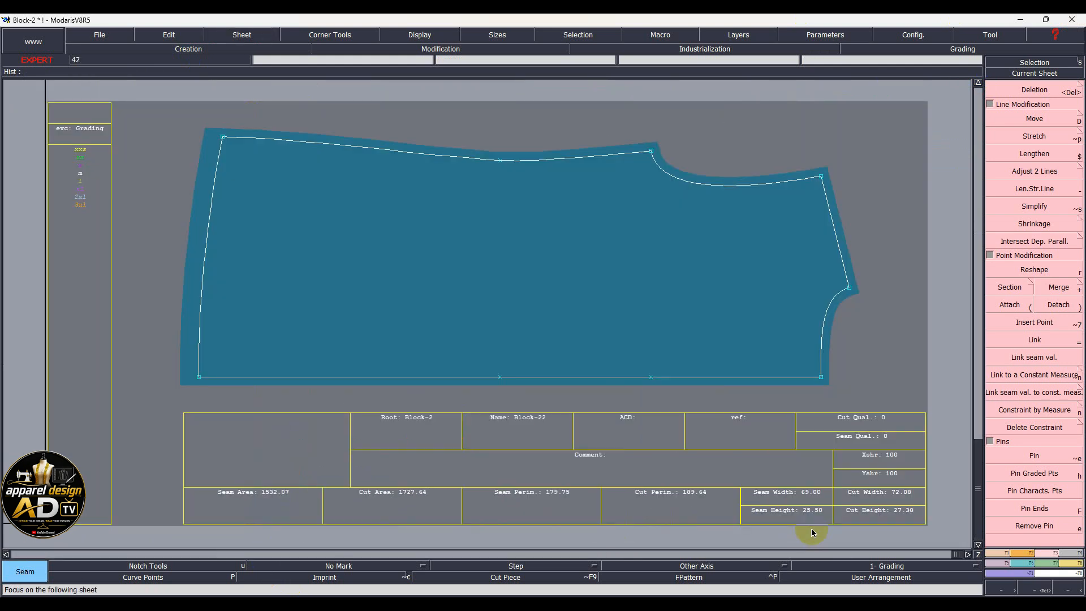
# Mirror the half bodice about its bottom corners with Sym 2Pts and rearrange sheets
pyautogui.press('F3')
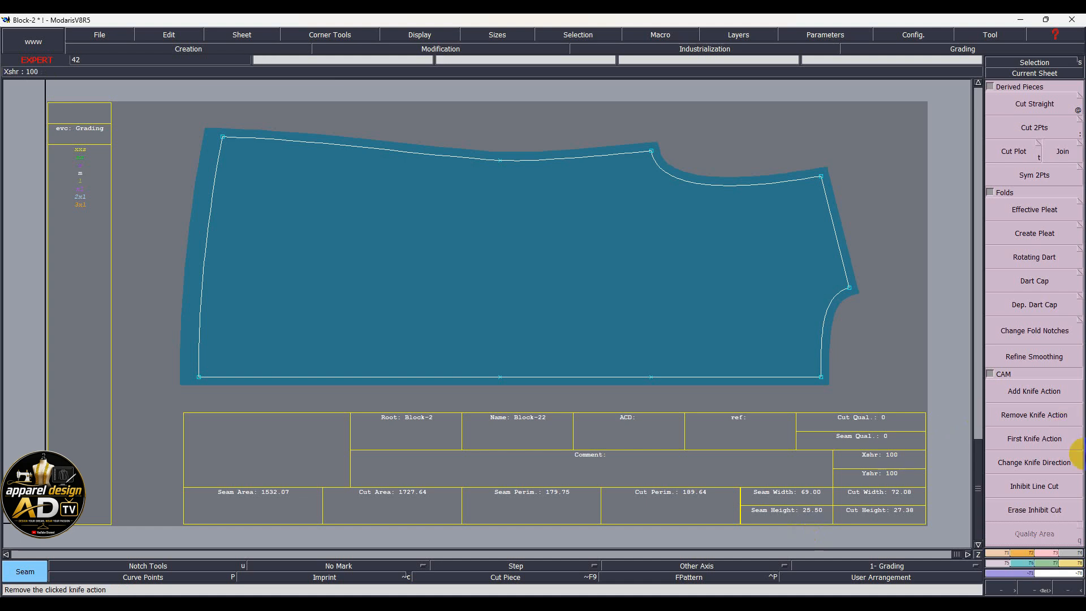
pyautogui.click(1013, 175)
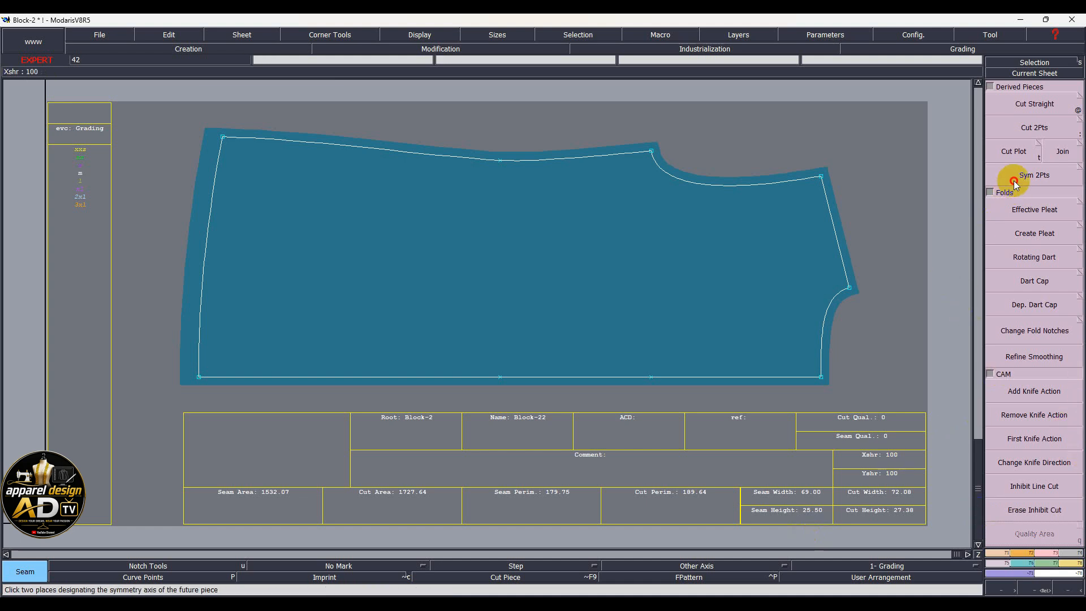
pyautogui.click(198, 377)
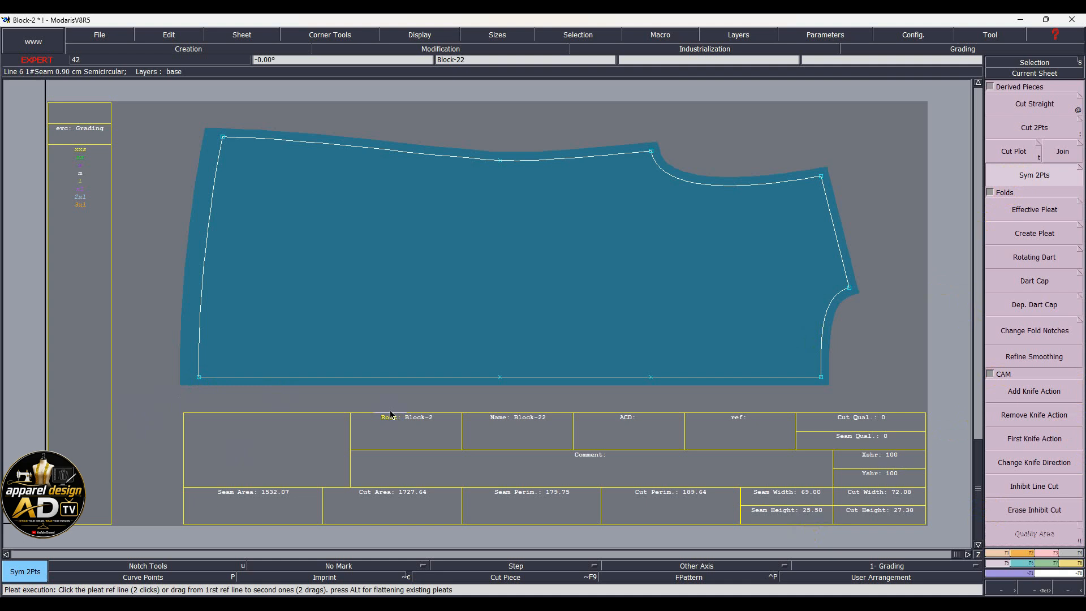
pyautogui.click(821, 378)
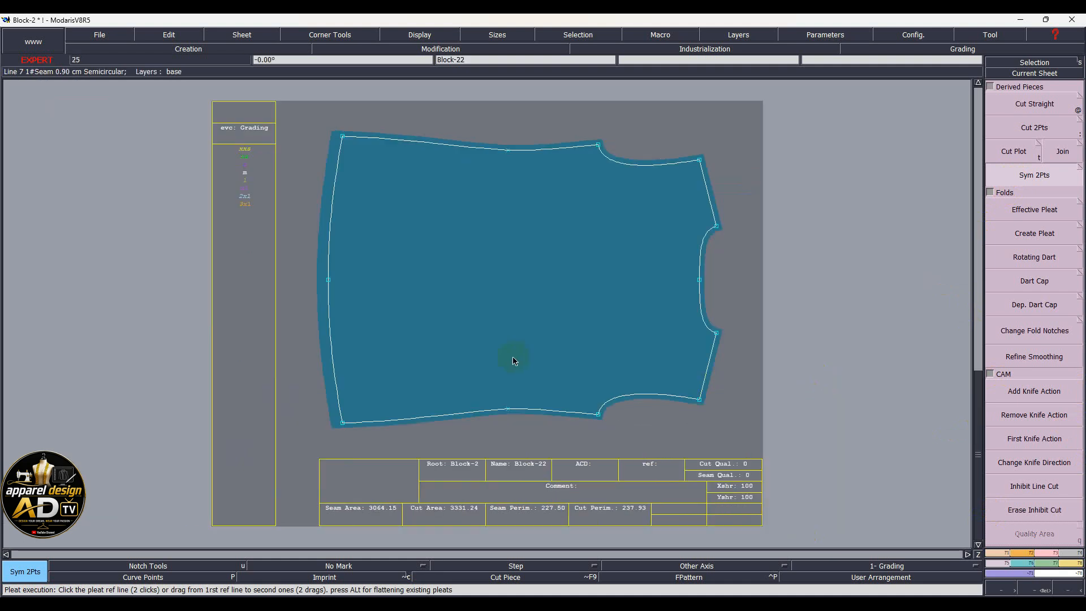
pyautogui.press('j')
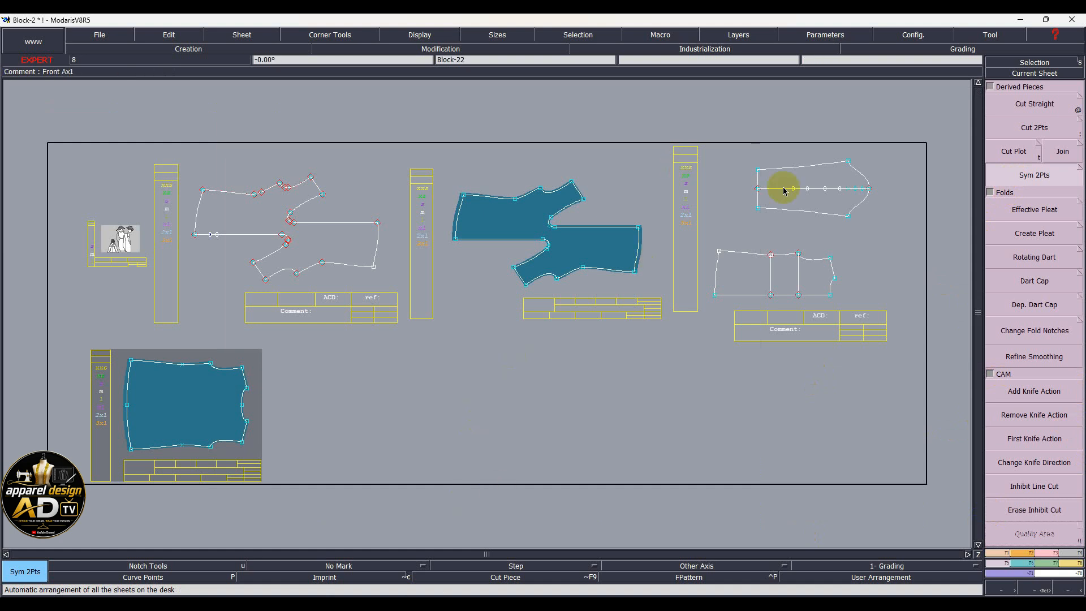
# Extract the sleeve outline as a seamed piece and display its sheet, Block-23
pyautogui.scroll(2, 889, 201)
pyautogui.scroll(2, 841, 204)
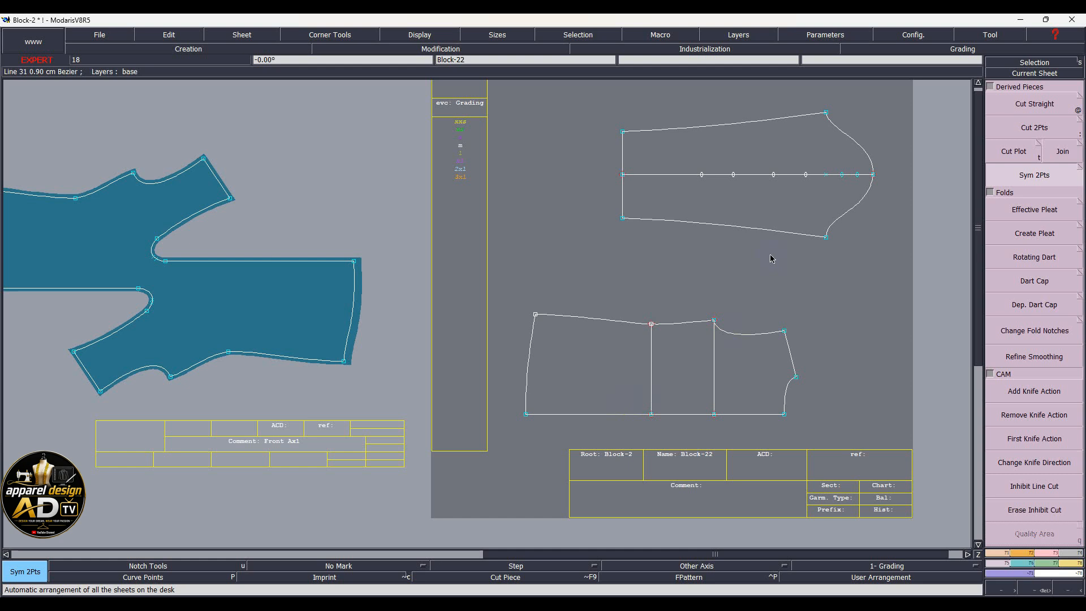
pyautogui.hotkey('shift', 's')
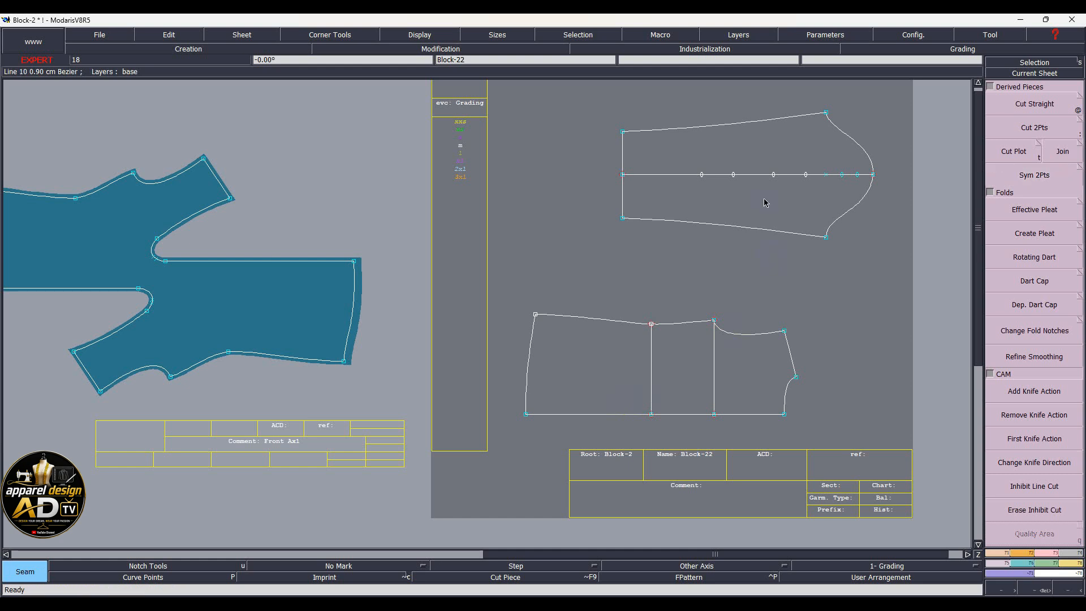
pyautogui.click(753, 182)
pyautogui.press('pagedown')
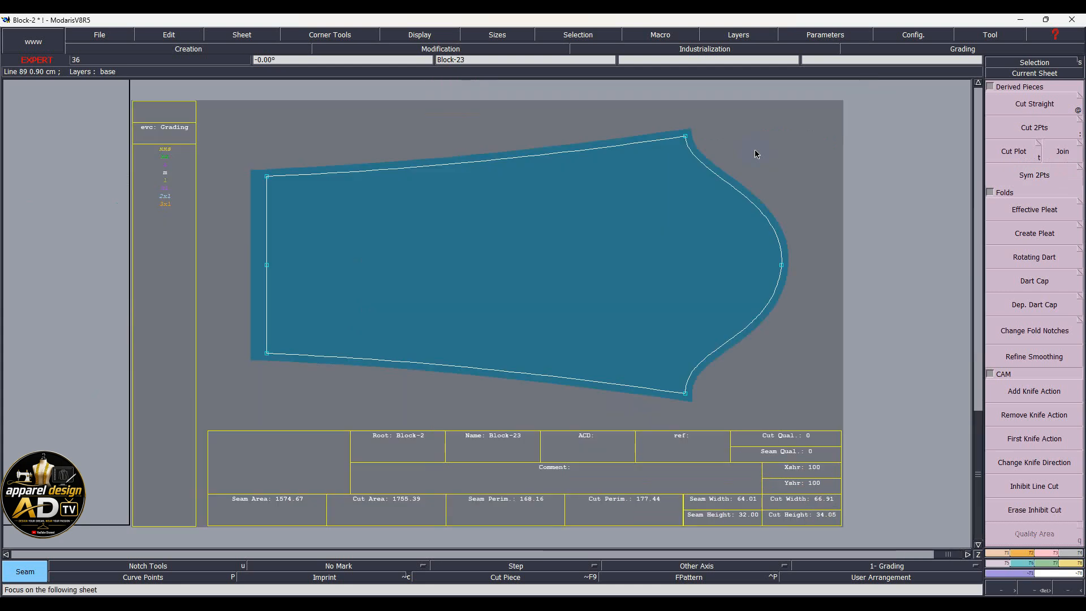
pyautogui.click(1074, 560)
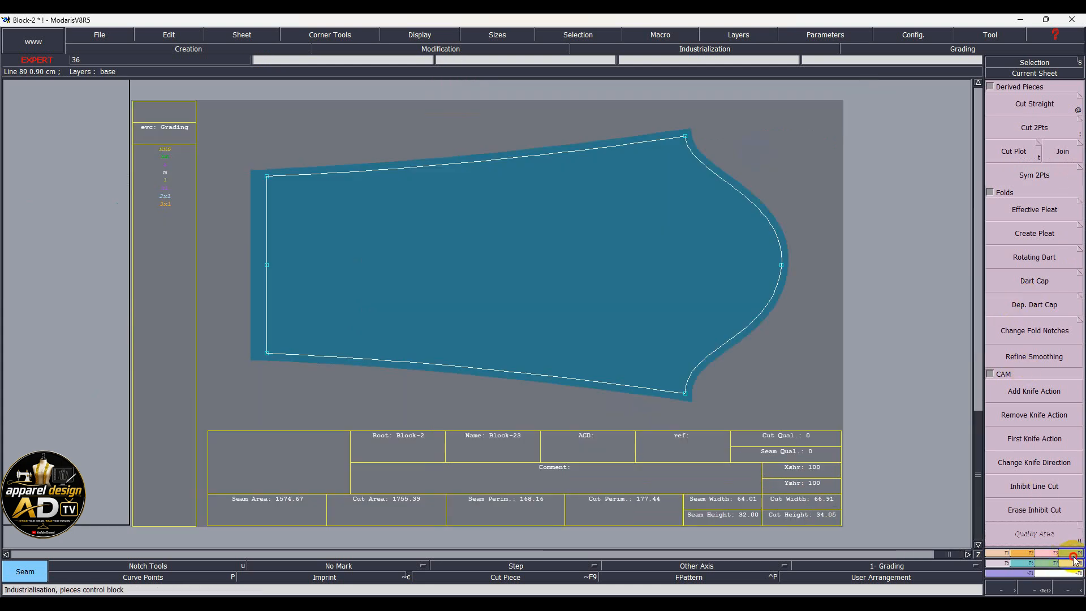
# Make the sleeve's lower-left seam corner a Next Symmetry corner, giving cut area 1755.77
pyautogui.click(1034, 346)
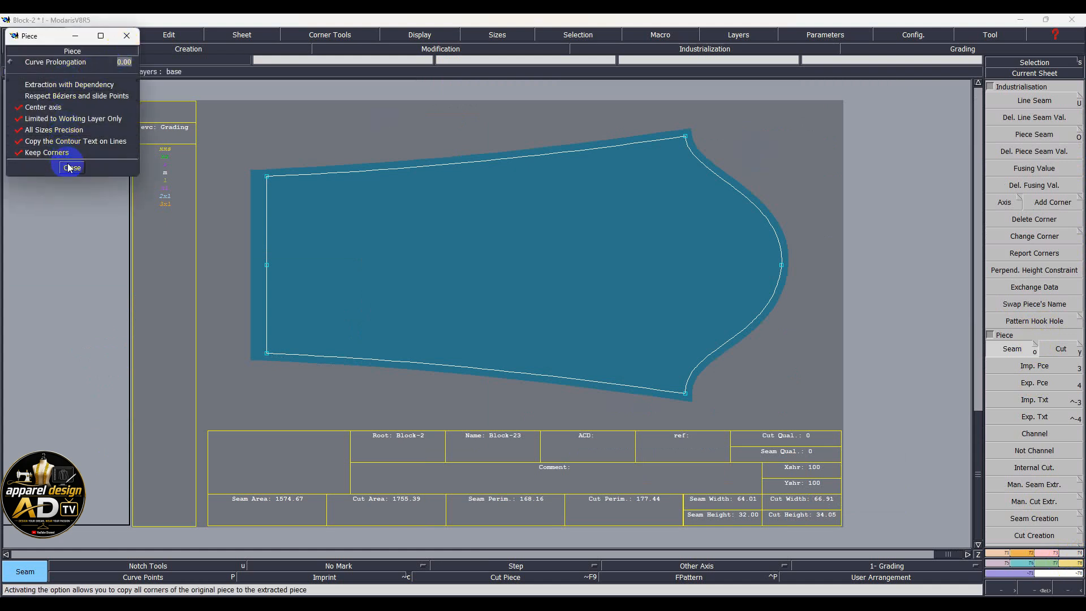
pyautogui.click(71, 168)
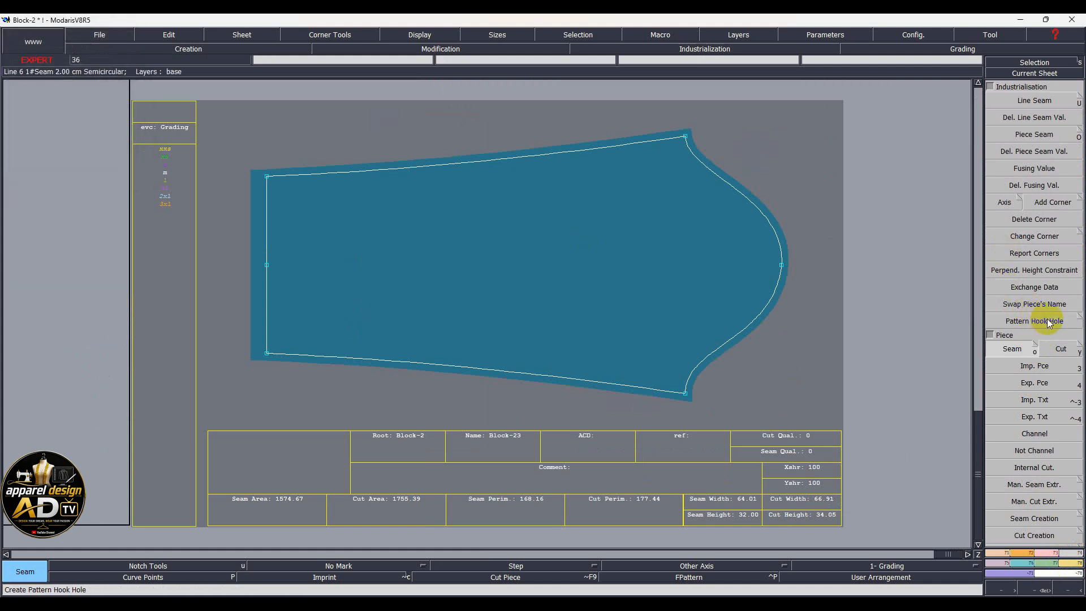
pyautogui.click(1030, 246)
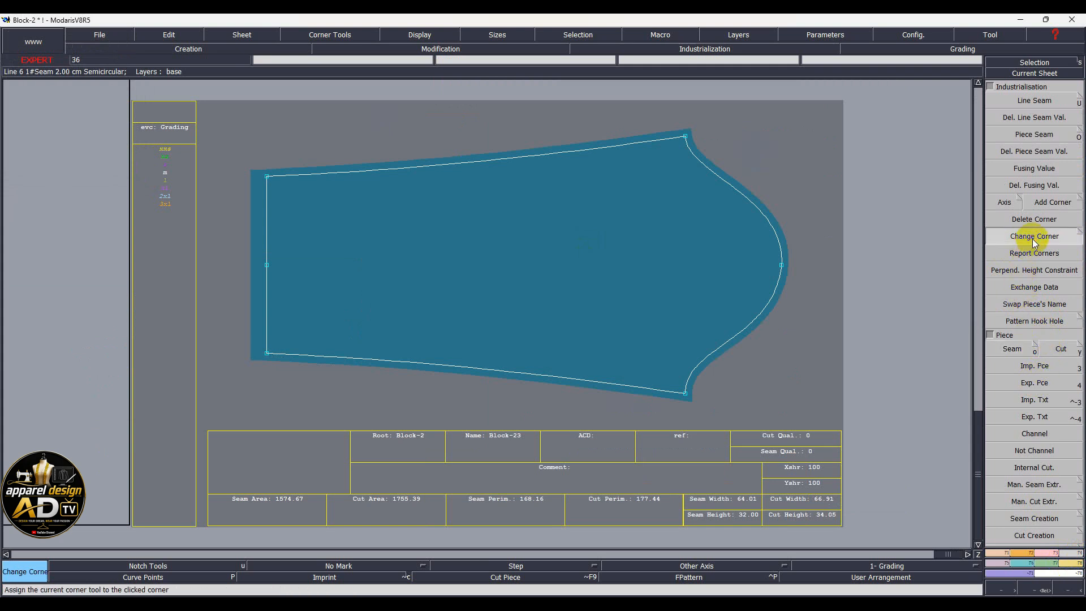
pyautogui.click(1079, 235)
pyautogui.click(55, 113)
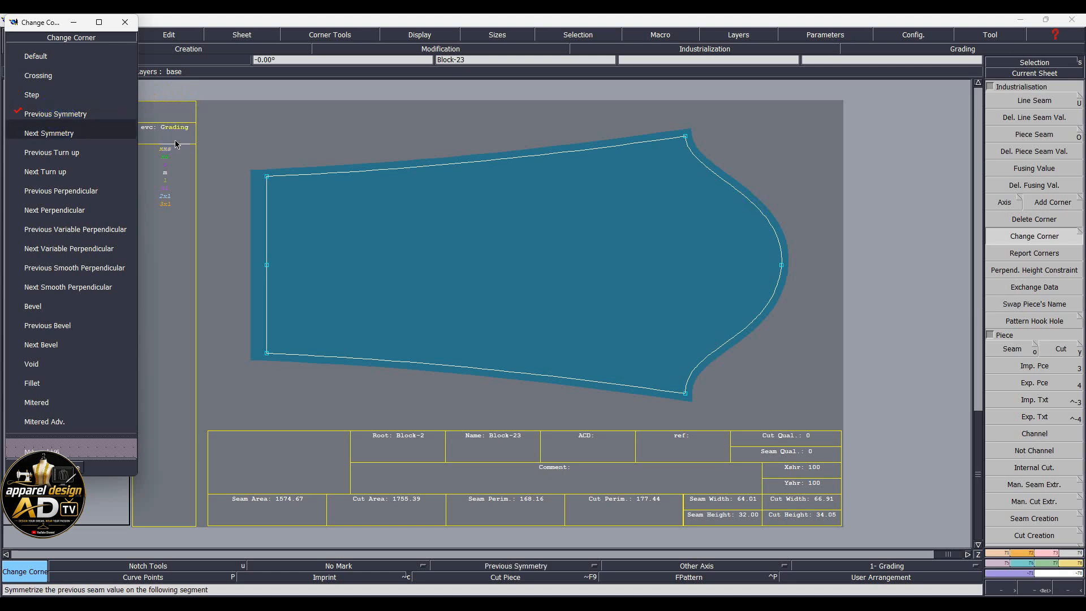
pyautogui.click(57, 133)
pyautogui.click(250, 354)
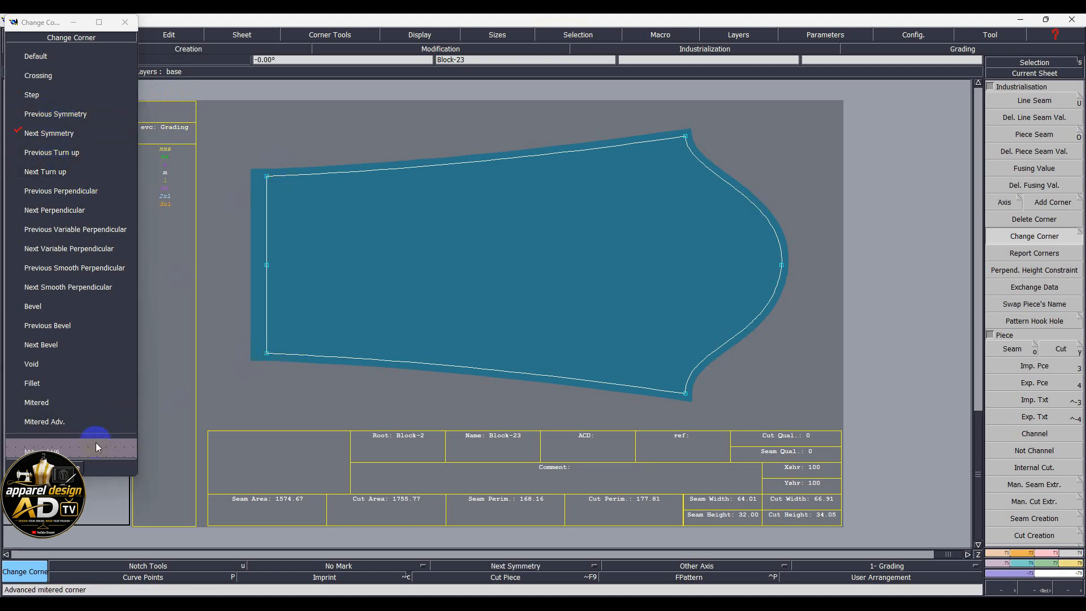
pyautogui.click(80, 468)
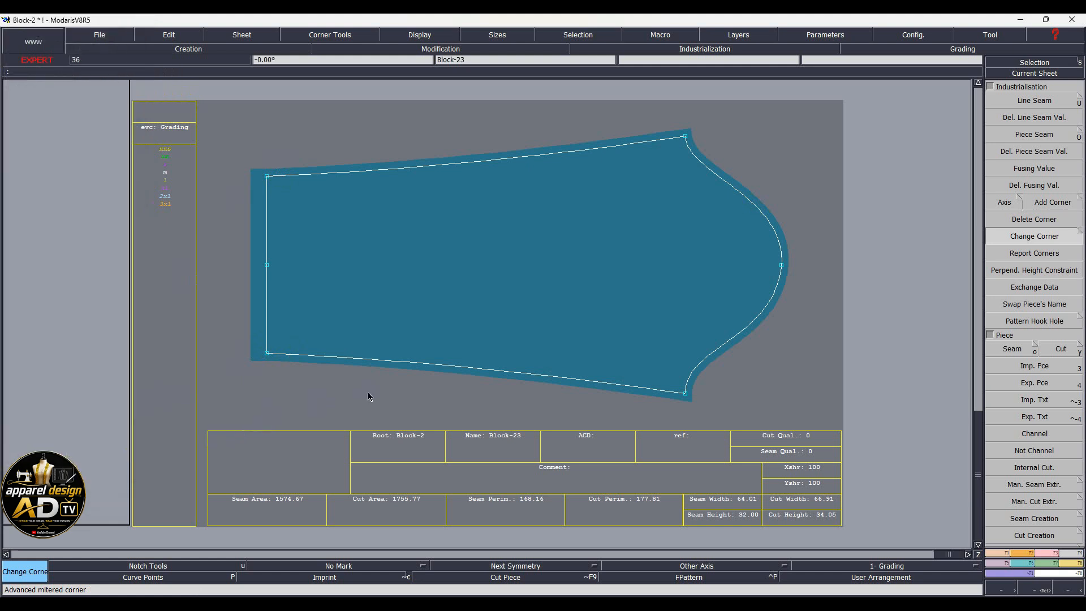
pyautogui.hotkey('shift', 'd')
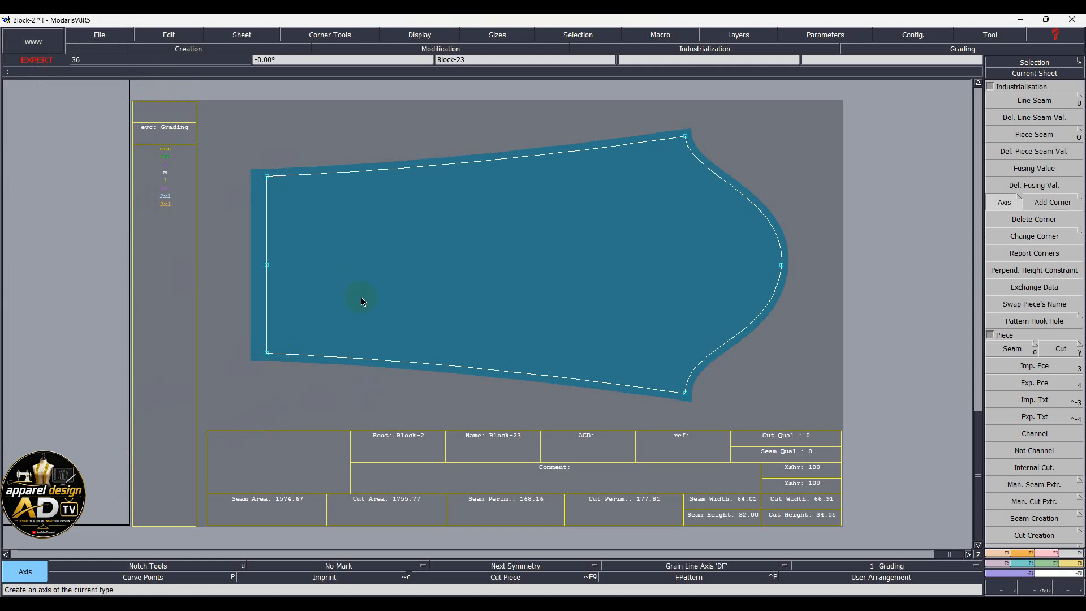
# Draw a horizontal grain line across the sleeve piece
pyautogui.click(410, 274)
pyautogui.click(582, 365)
pyautogui.press('j')
# Draw a horizontal grain line on the full bodice piece
pyautogui.click(375, 500)
pyautogui.scroll(2, 328, 456)
pyautogui.scroll(1, 327, 457)
pyautogui.click(342, 362)
pyautogui.click(317, 347)
pyautogui.click(388, 347)
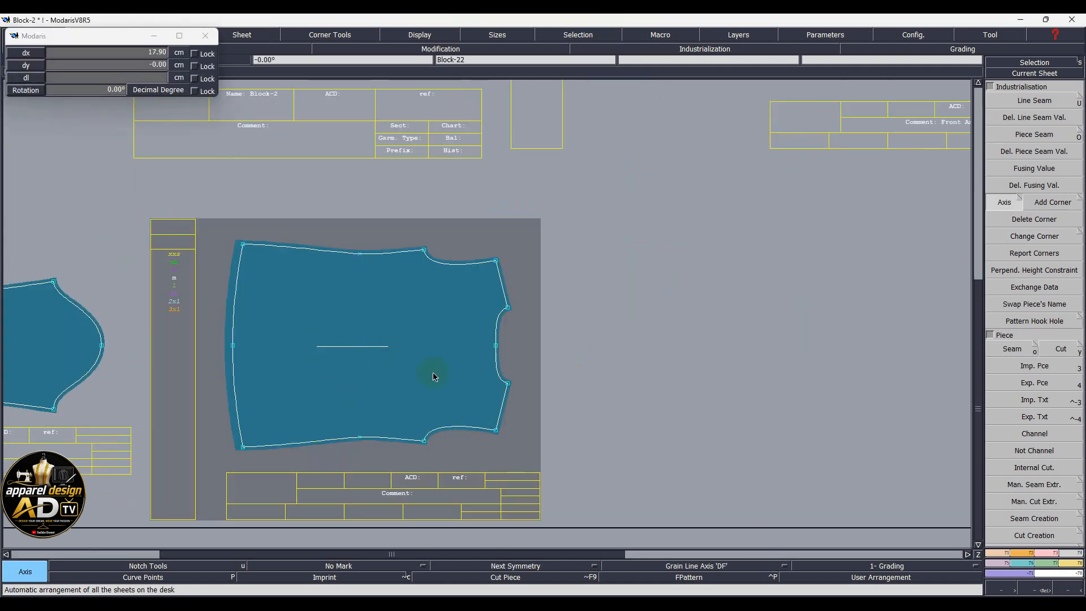
pyautogui.press('j')
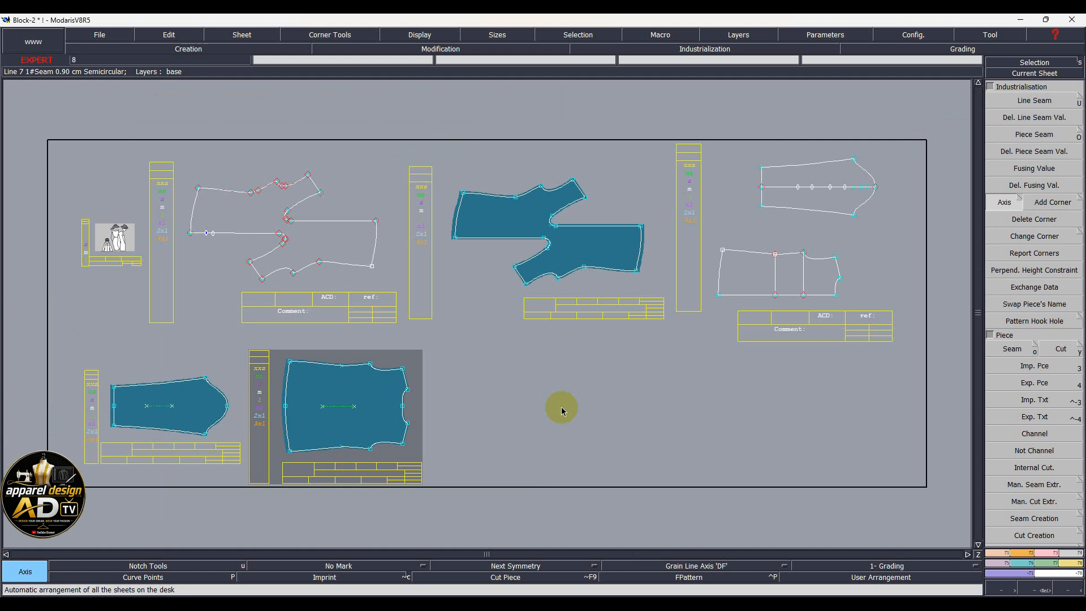
# Add the front piece's horizontal grain line, arrange all sheets, and nudge the photo window right
pyautogui.scroll(3, 623, 232)
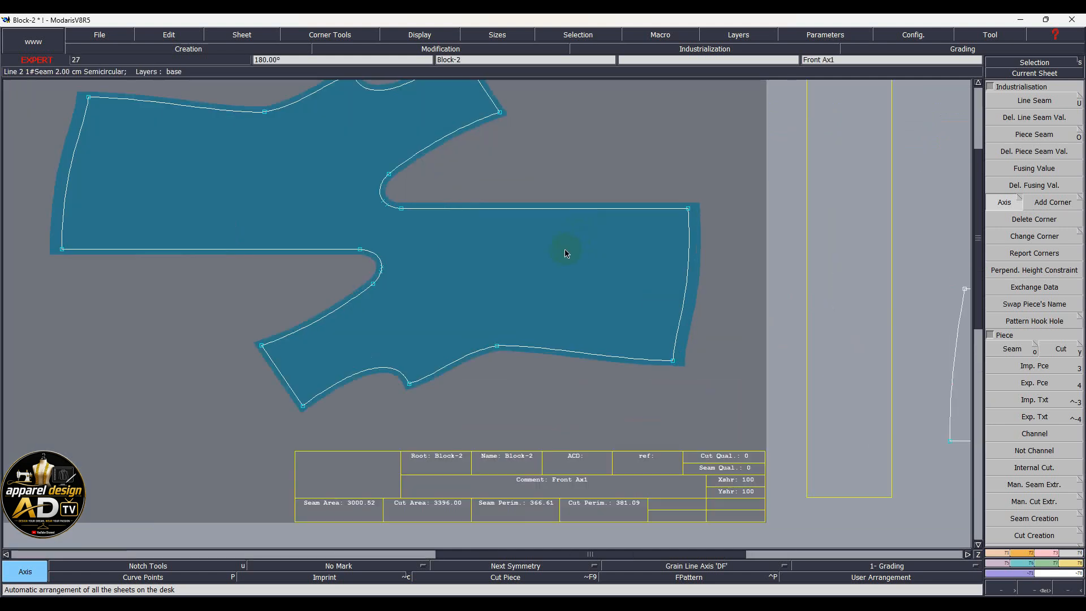
pyautogui.click(447, 251)
pyautogui.click(559, 252)
pyautogui.press('j')
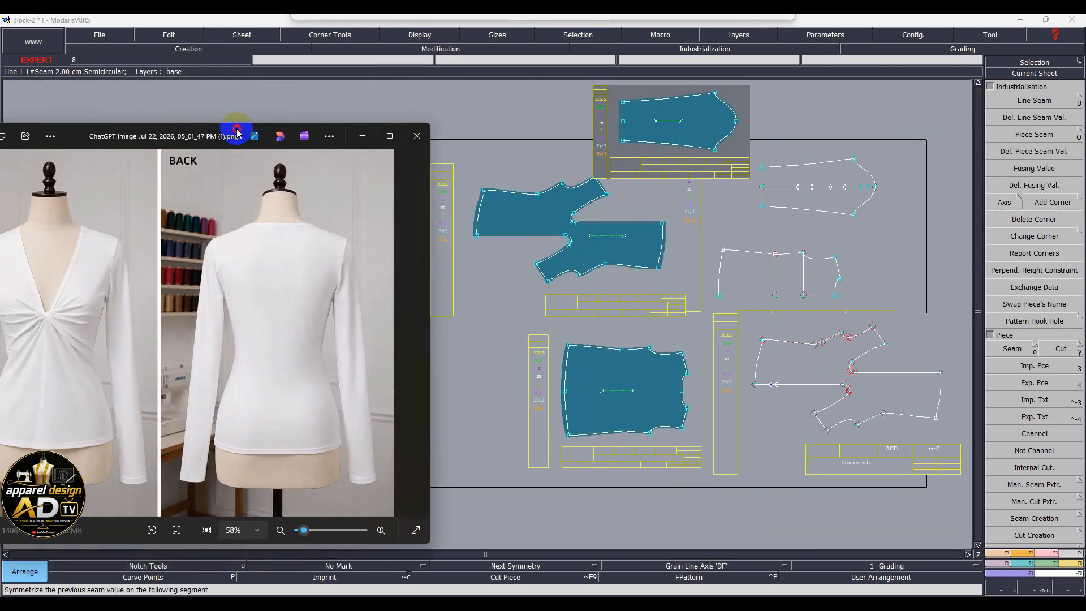
pyautogui.moveTo(236, 133); pyautogui.dragTo(286, 140)
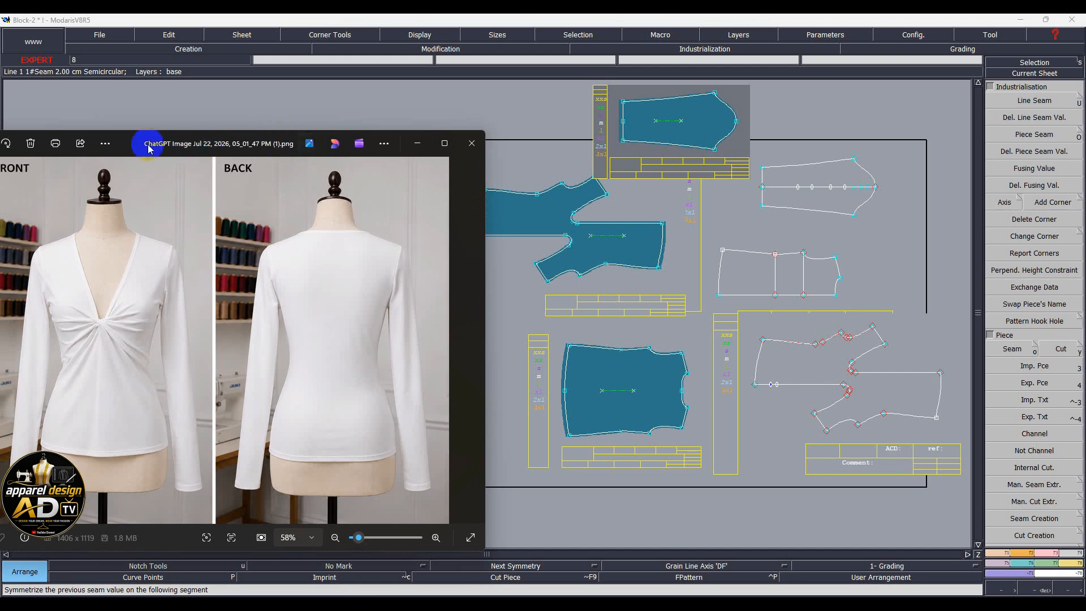
# Narrow the reference photo window and move it up beside the pattern sheets
pyautogui.moveTo(487, 258); pyautogui.dragTo(407, 268)
pyautogui.moveTo(98, 145); pyautogui.dragTo(183, 119)
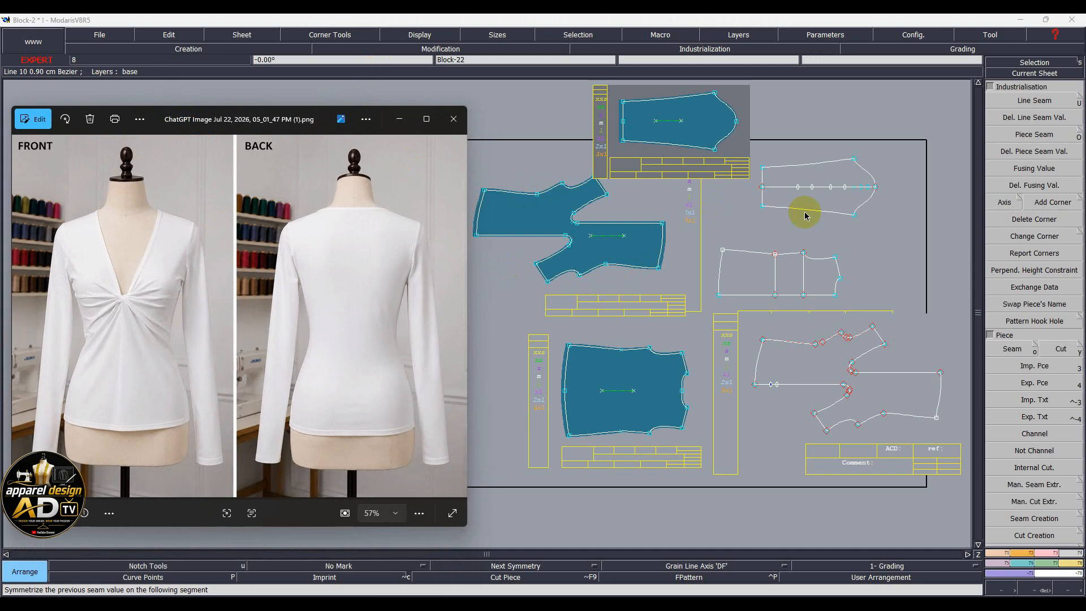
pyautogui.click(43, 296)
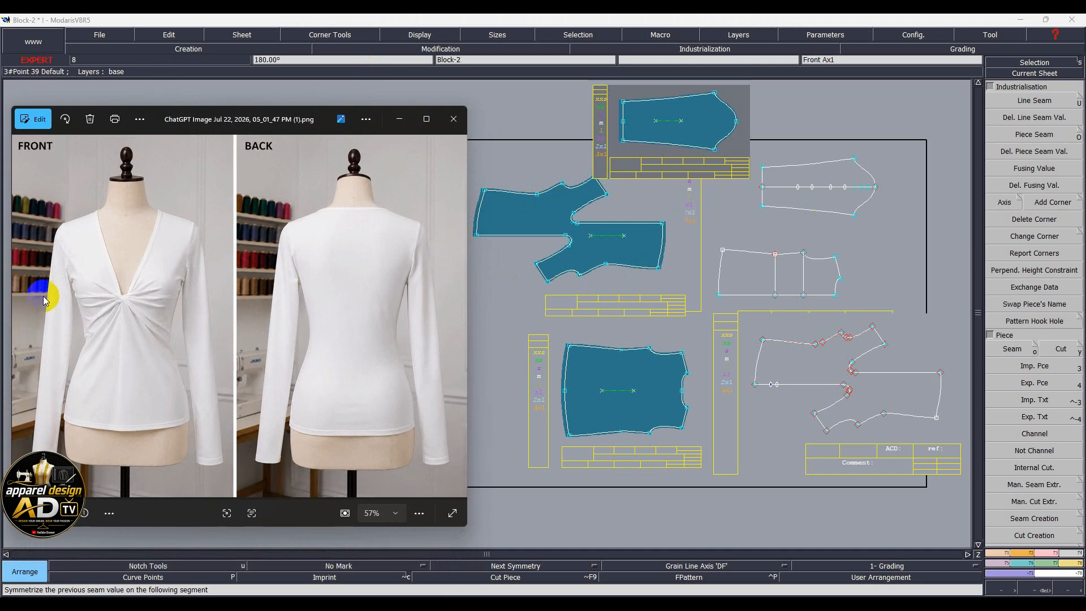
pyautogui.click(592, 568)
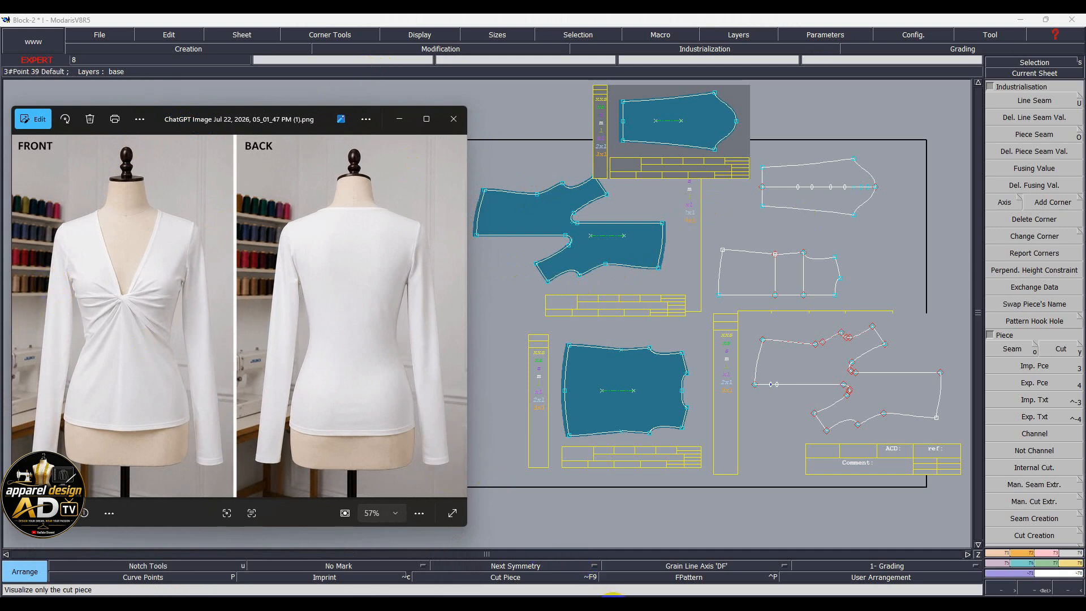